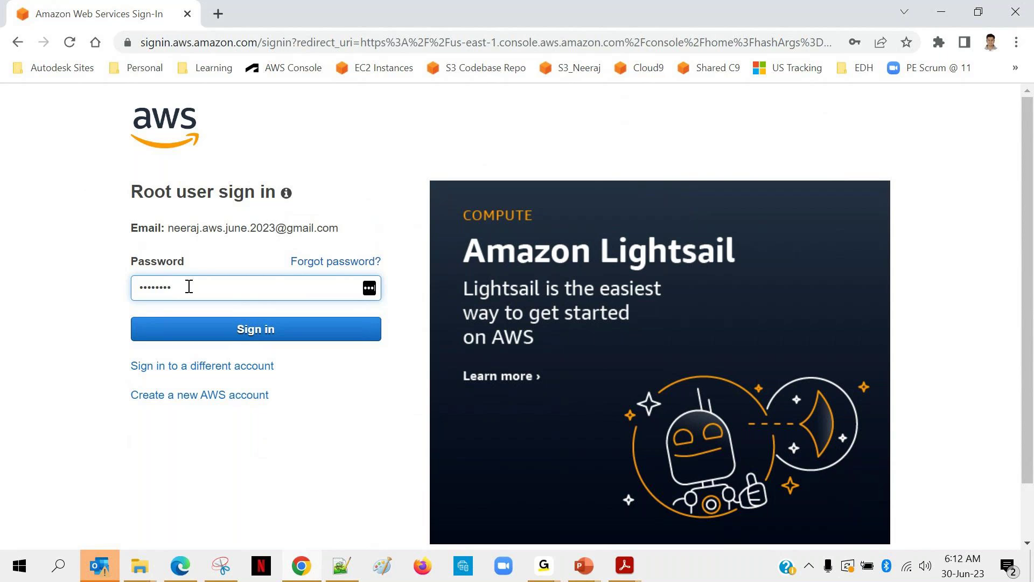
Step: Re-enter the account password and submit the MFA verification code to reach Console Home
{"action": "left_click_drag", "start_coordinate": [189, 285], "coordinate": [118, 296]}
{"action": "key", "text": "Return"}
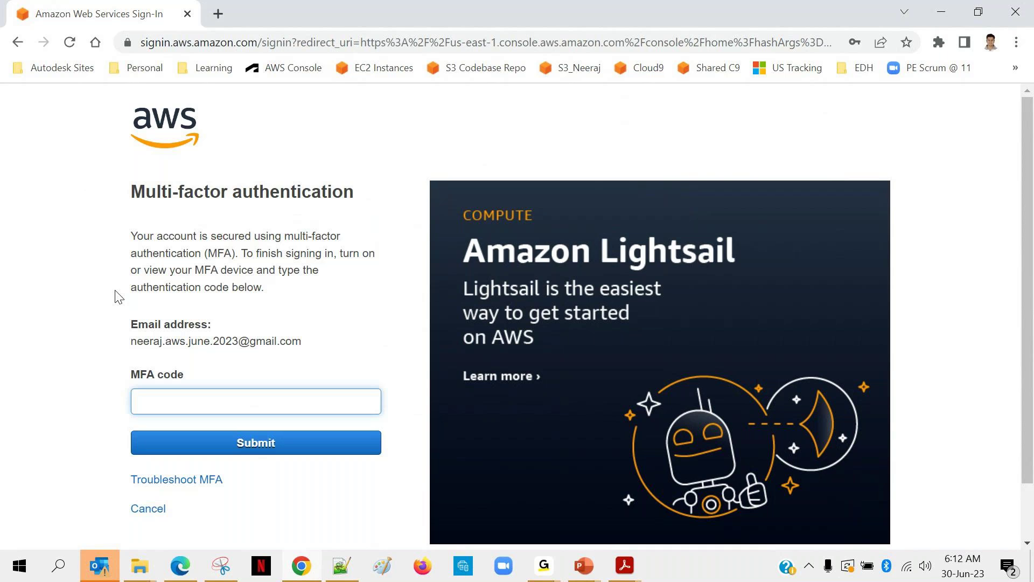
{"action": "left_click", "coordinate": [186, 447]}
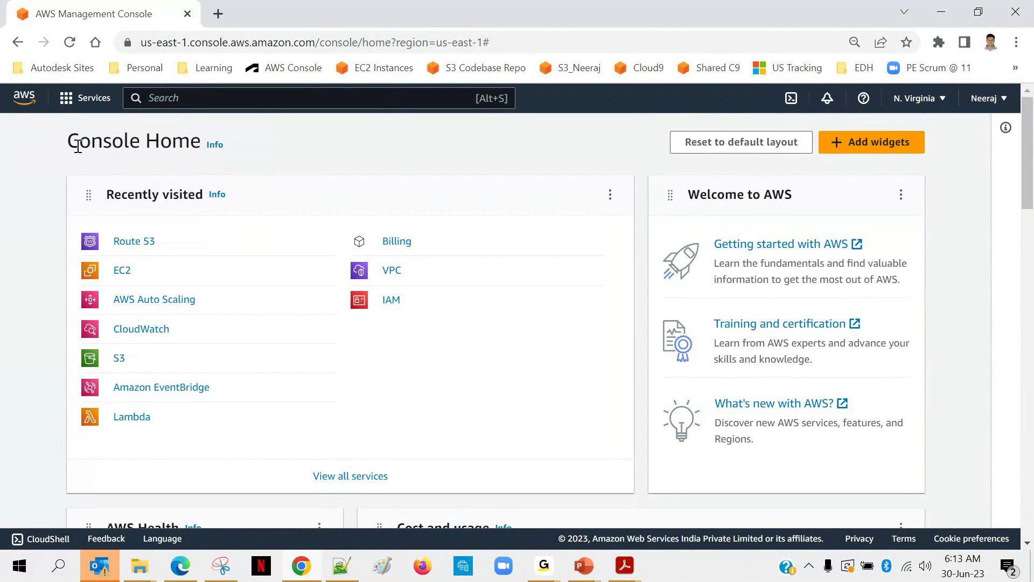
Step: Search for 'athena' and open the Athena query editor
{"action": "left_click", "coordinate": [160, 98]}
{"action": "type", "text": "athena"}
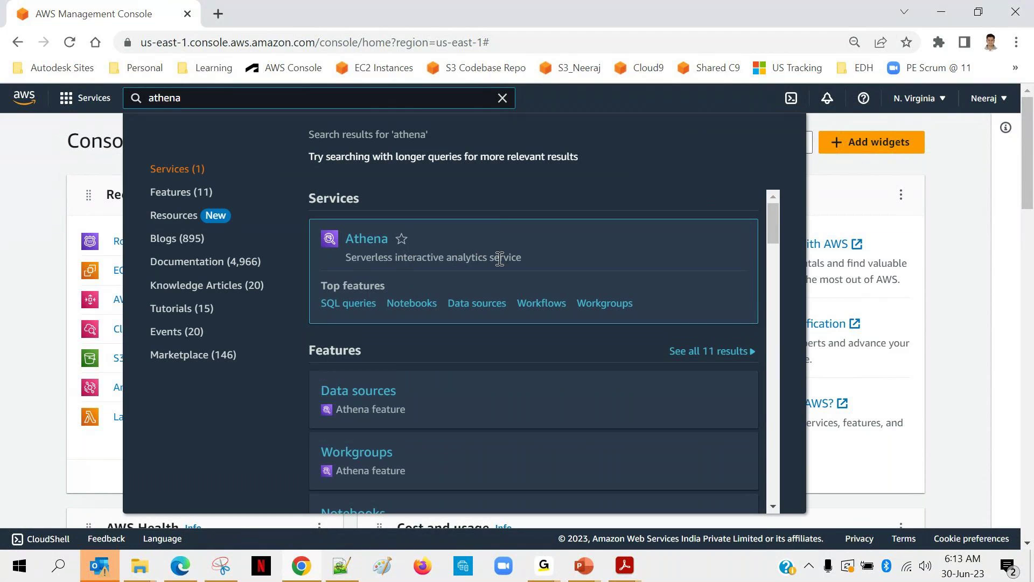
{"action": "left_click", "coordinate": [372, 242]}
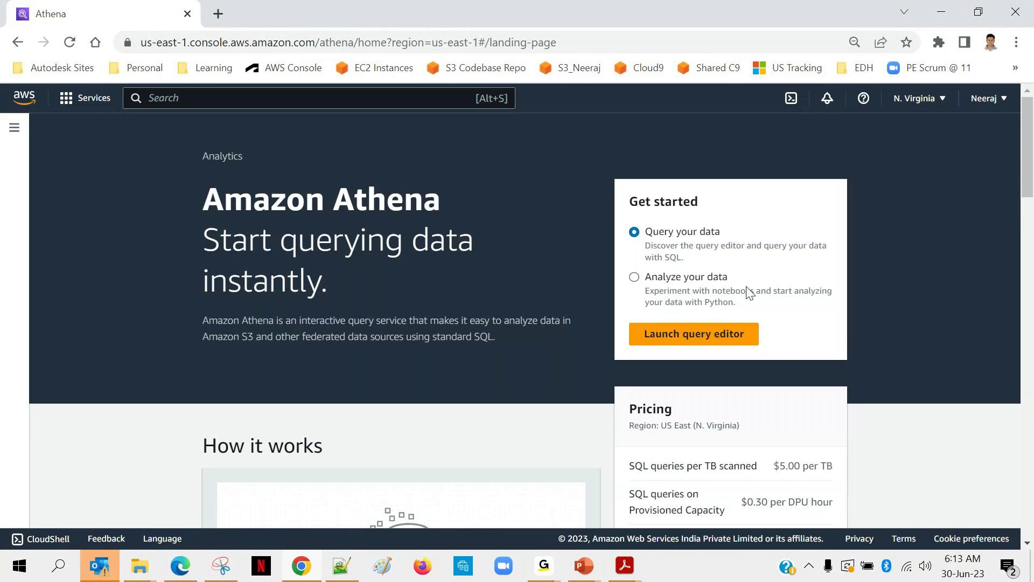
{"action": "left_click", "coordinate": [656, 335]}
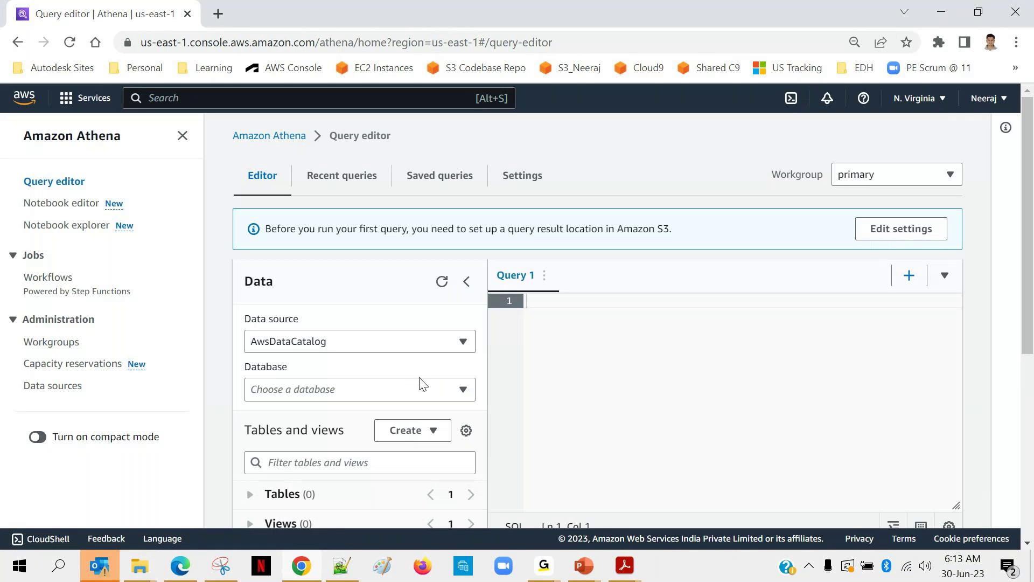
Step: Check the empty Database list and Query 1 editor, then bring up the Athena tab's options
{"action": "left_click", "coordinate": [370, 389]}
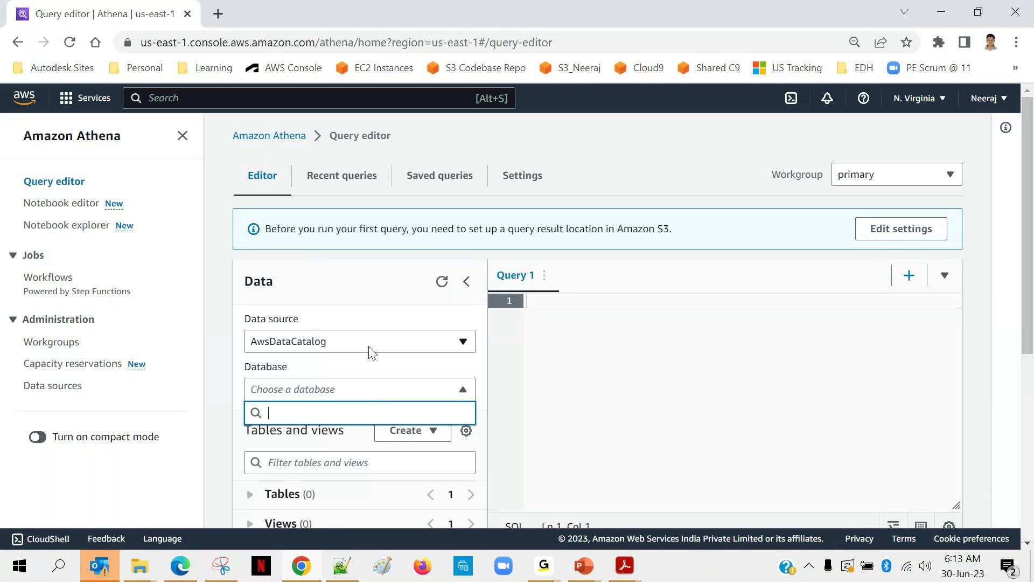
{"action": "left_click", "coordinate": [612, 335]}
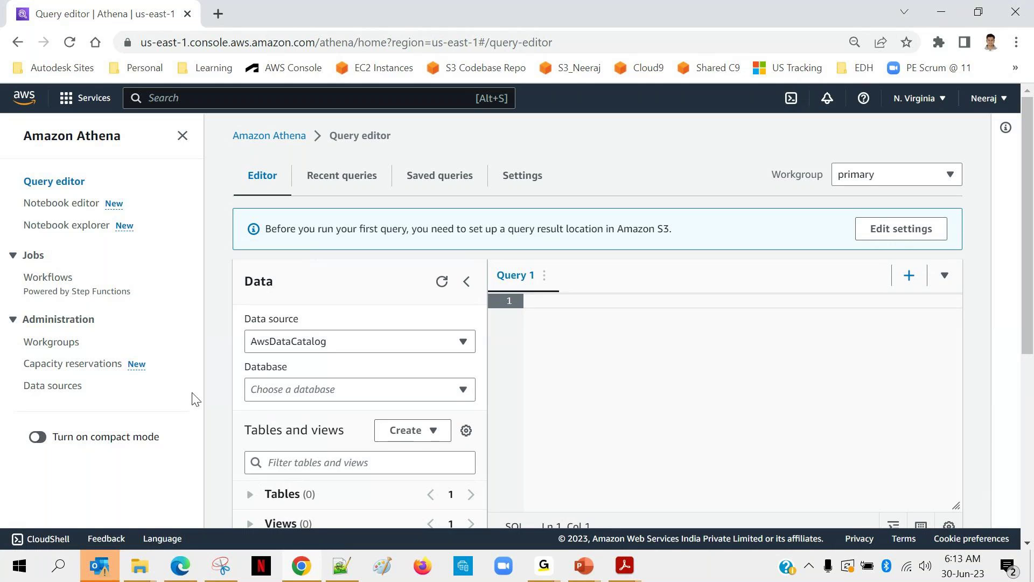
{"action": "scroll", "coordinate": [195, 398], "scroll_direction": "down", "scroll_amount": 2}
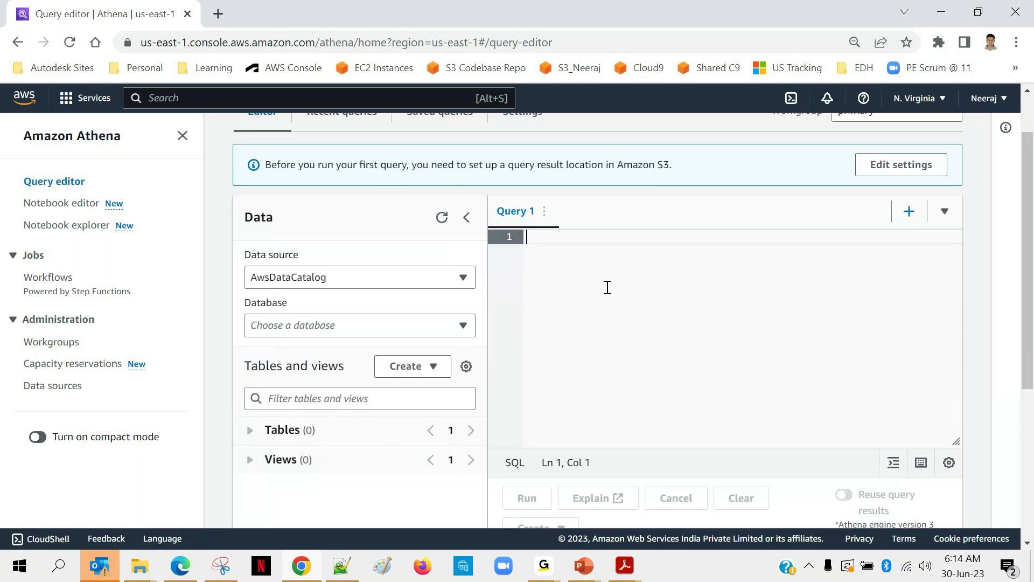
{"action": "right_click", "coordinate": [81, 12]}
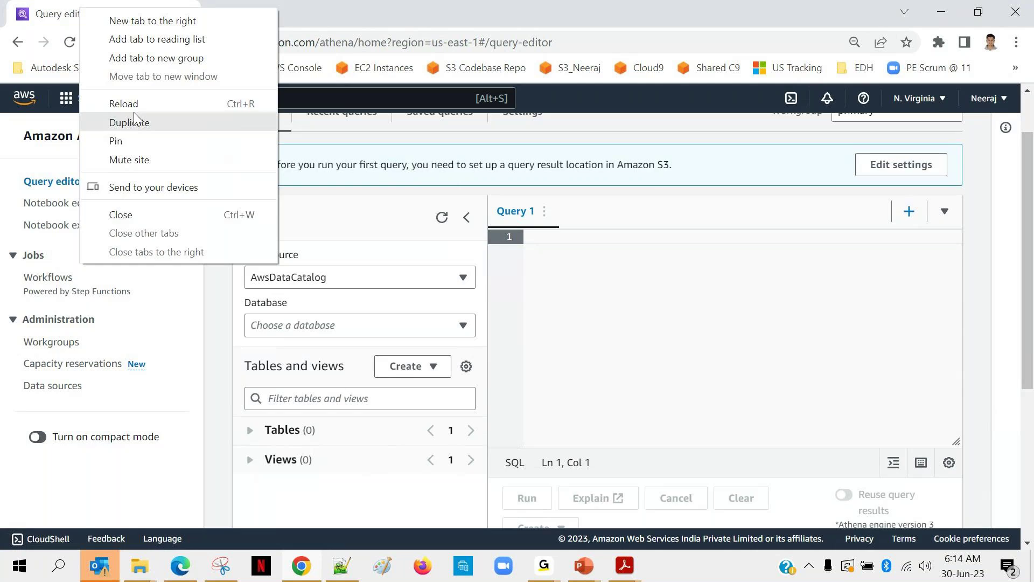
Step: Duplicate the Athena tab and open AWS Glue in the first tab via a 'glue' search
{"action": "left_click", "coordinate": [137, 118]}
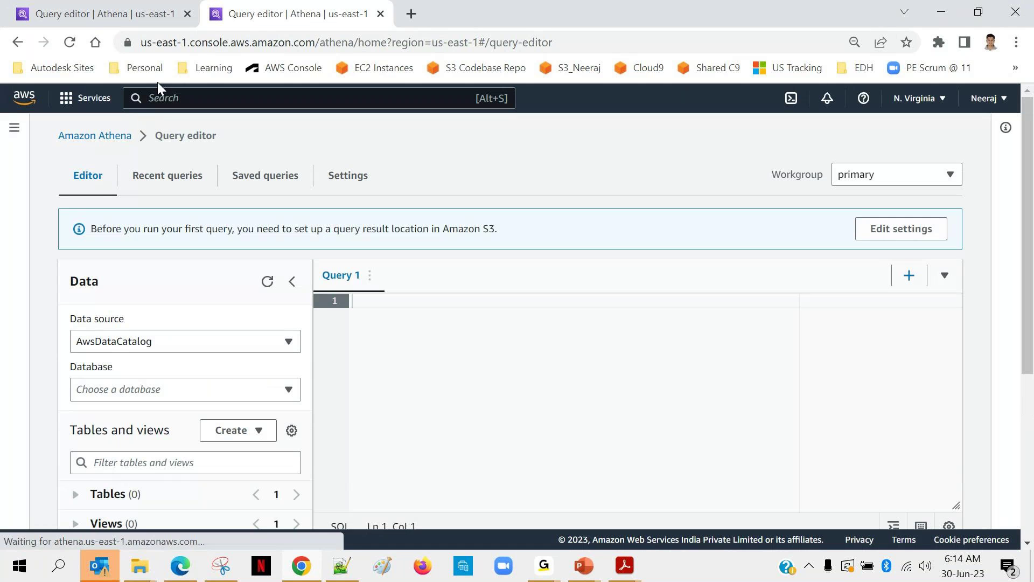
{"action": "left_click", "coordinate": [87, 18]}
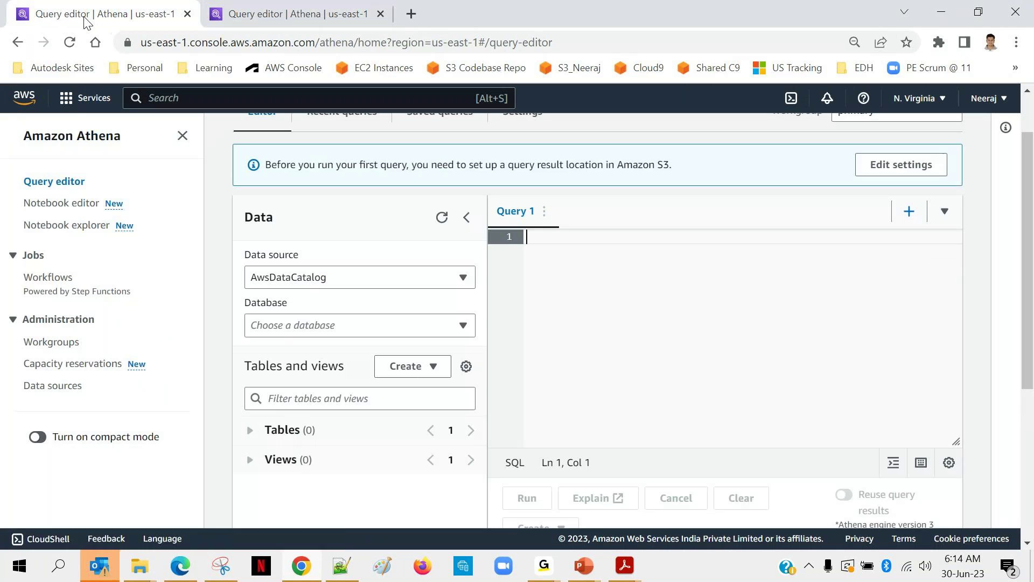
{"action": "left_click", "coordinate": [213, 100]}
{"action": "type", "text": "glue"}
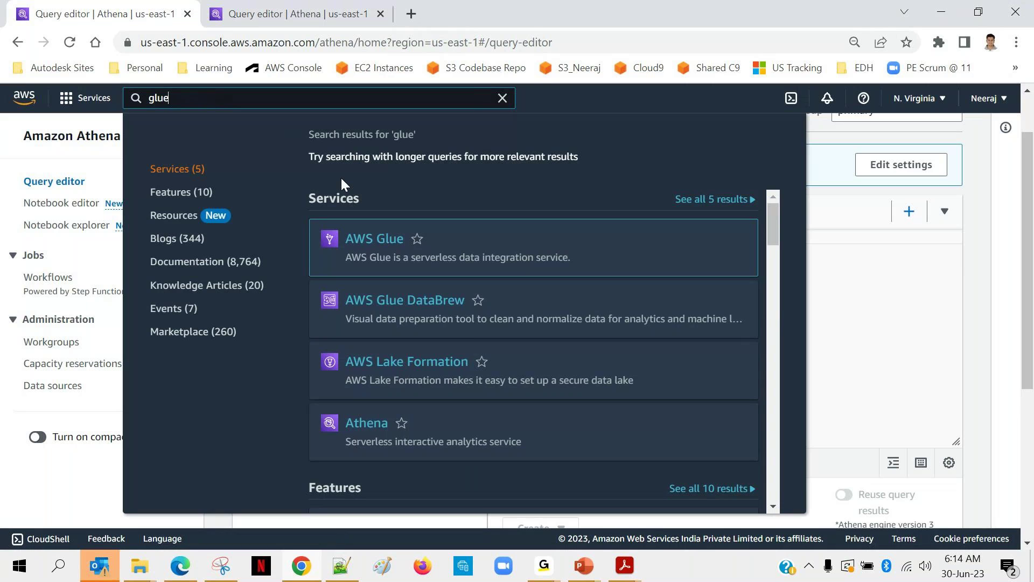
{"action": "left_click", "coordinate": [380, 242]}
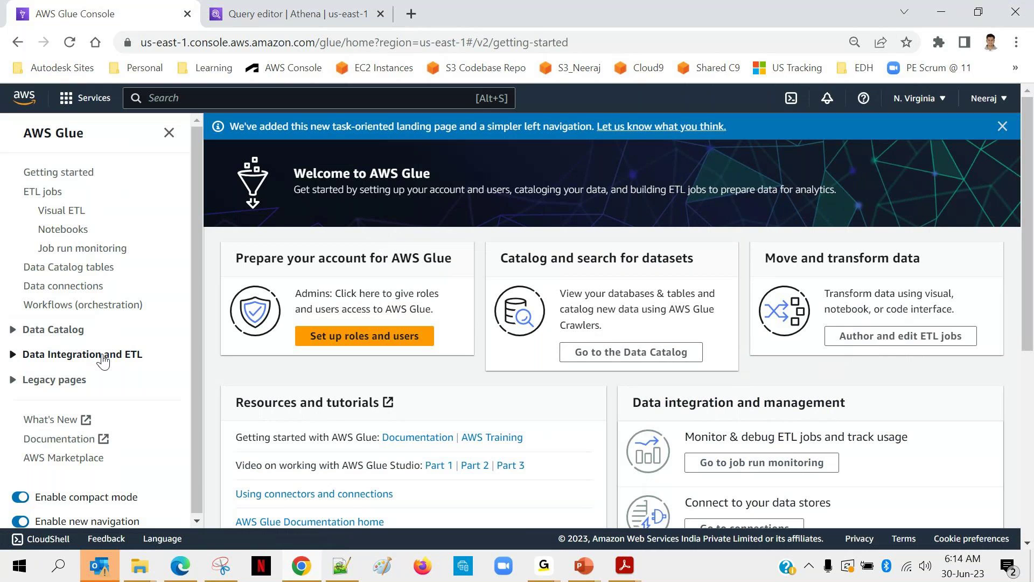
Step: Confirm the Data Catalog has zero tables, then view the empty Crawlers list
{"action": "left_click", "coordinate": [14, 330]}
{"action": "scroll", "coordinate": [15, 334], "scroll_direction": "down", "scroll_amount": 2}
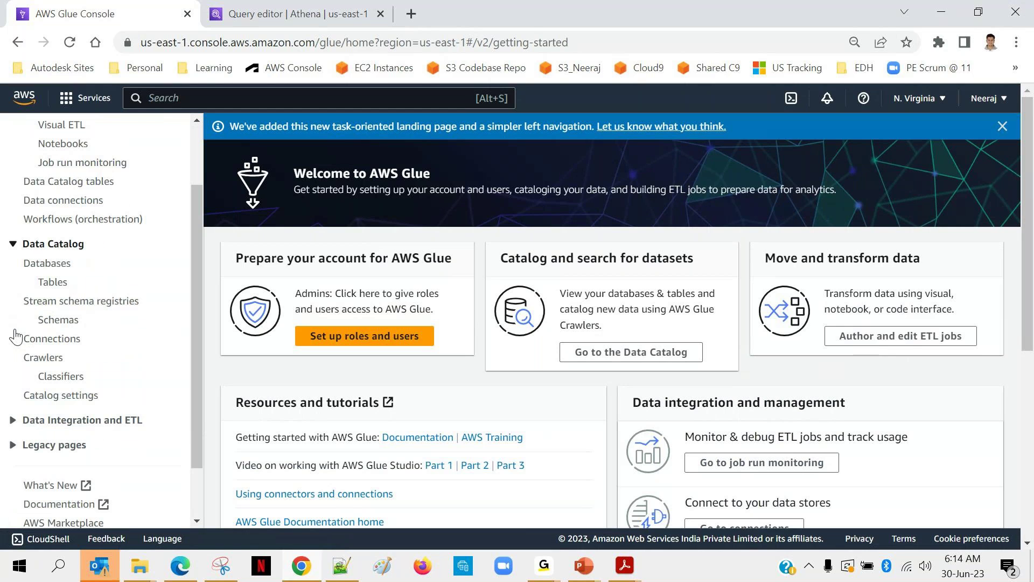
{"action": "scroll", "coordinate": [60, 286], "scroll_direction": "down", "scroll_amount": 1}
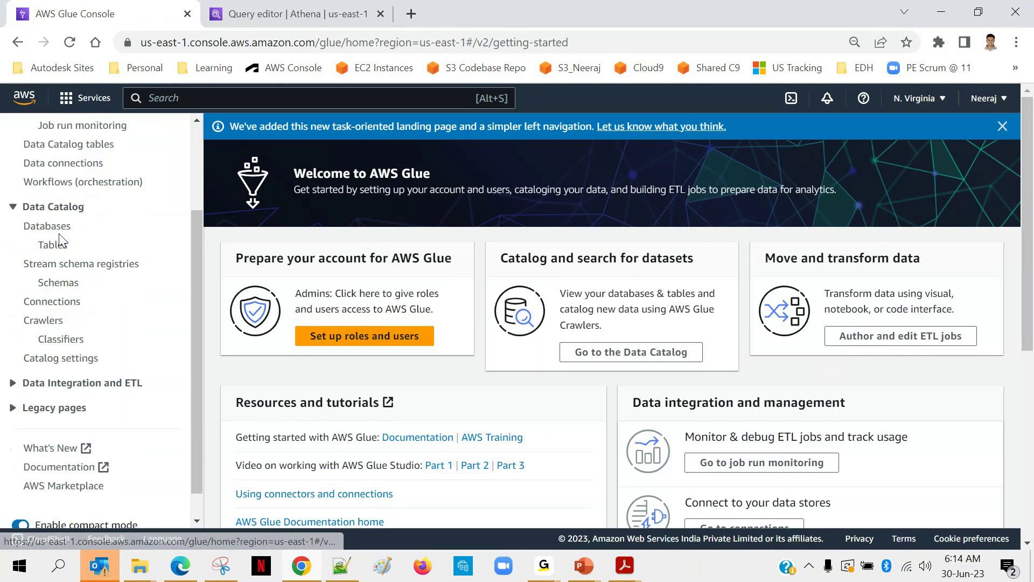
{"action": "left_click", "coordinate": [59, 235]}
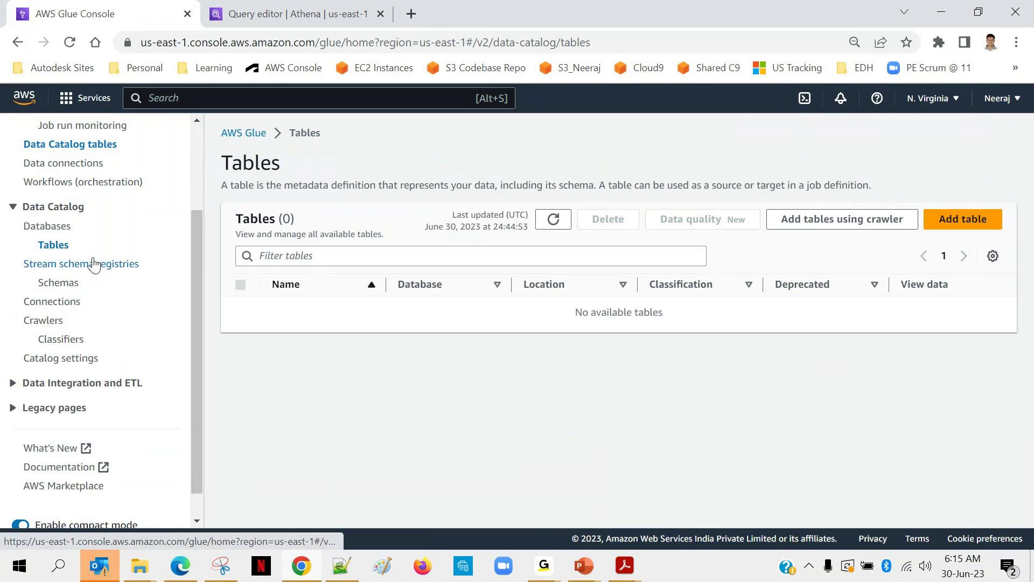
{"action": "double_click", "coordinate": [285, 222]}
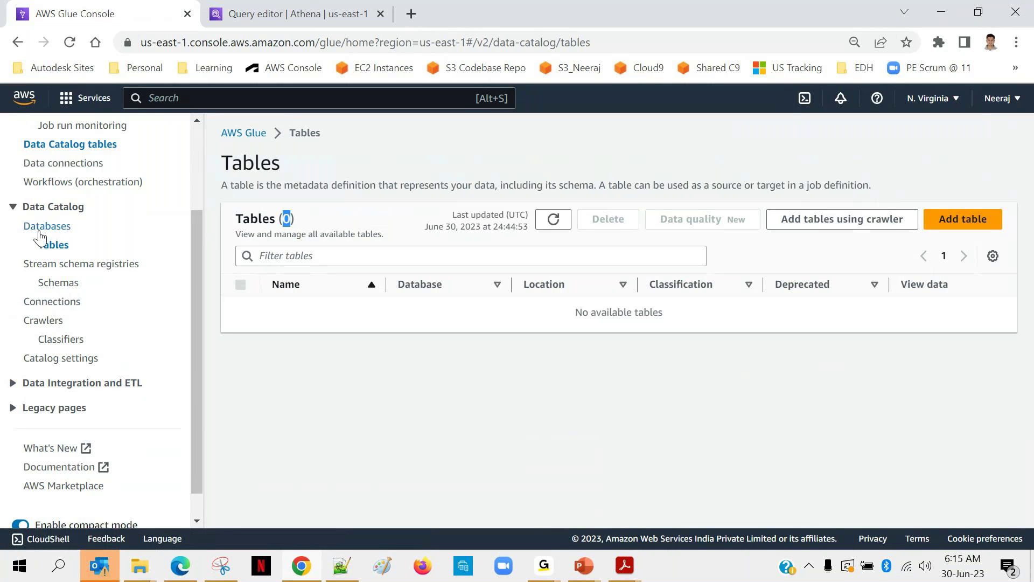
{"action": "left_click", "coordinate": [42, 327]}
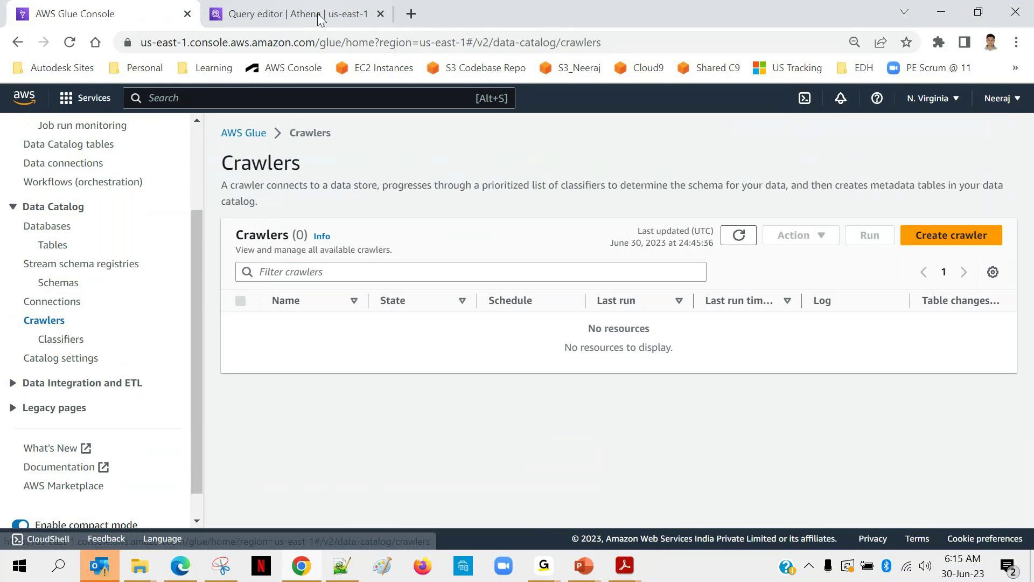
Step: Duplicate the Glue tab and open S3 there, showing my-first-s3-bucket-007 and my-static-website-372
{"action": "right_click", "coordinate": [136, 21]}
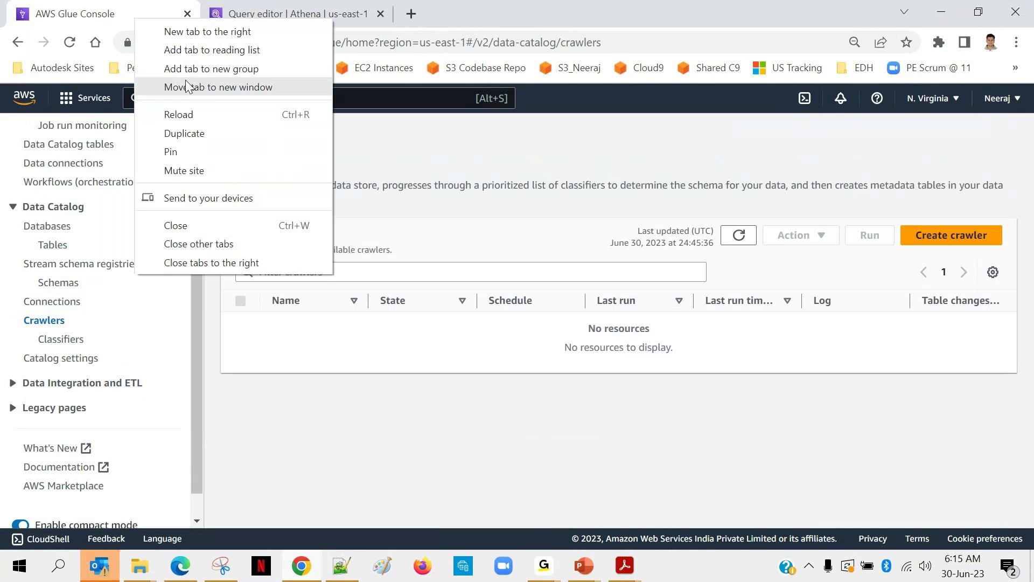
{"action": "left_click", "coordinate": [185, 132]}
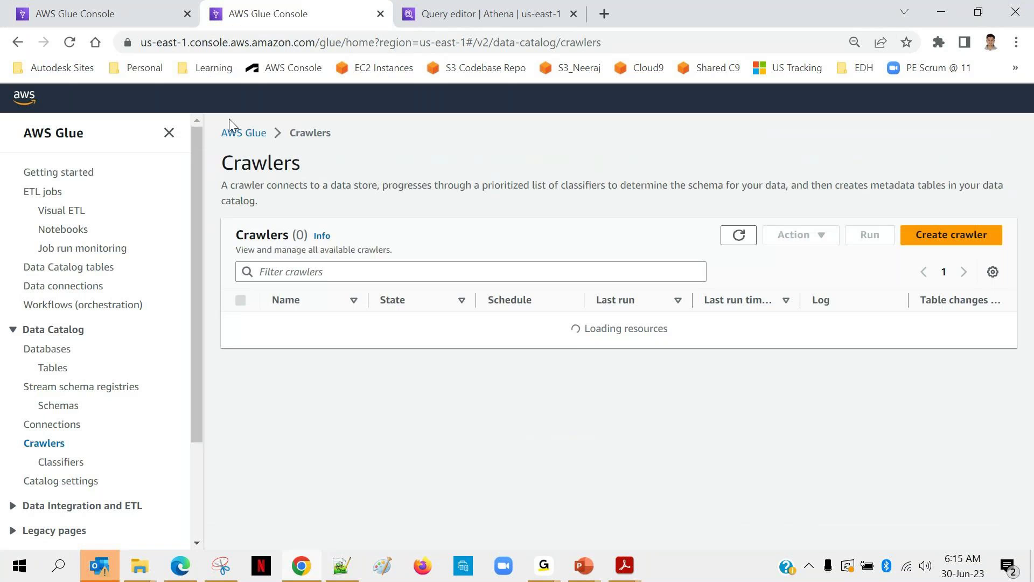
{"action": "left_click", "coordinate": [171, 98]}
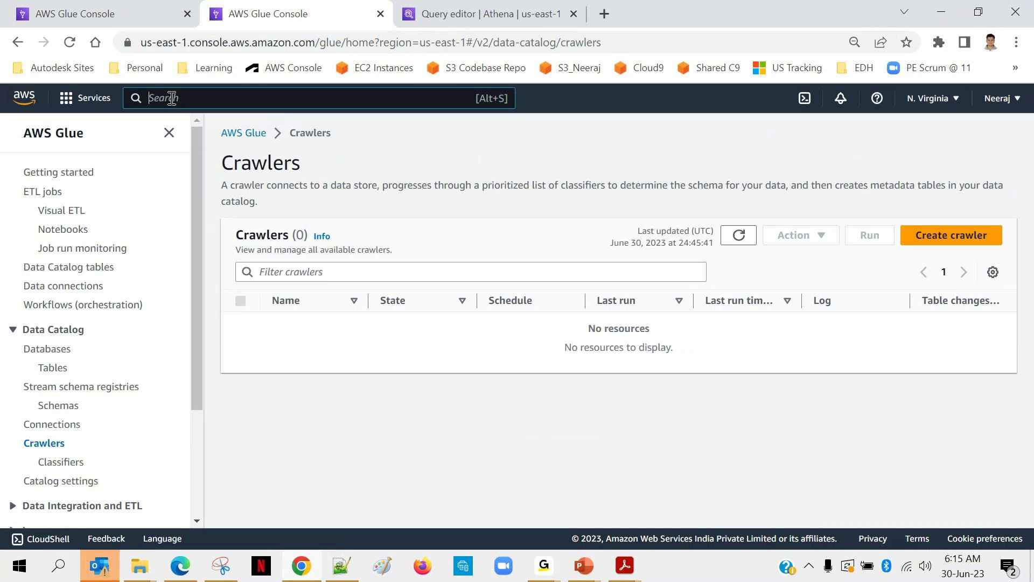
{"action": "type", "text": "s3"}
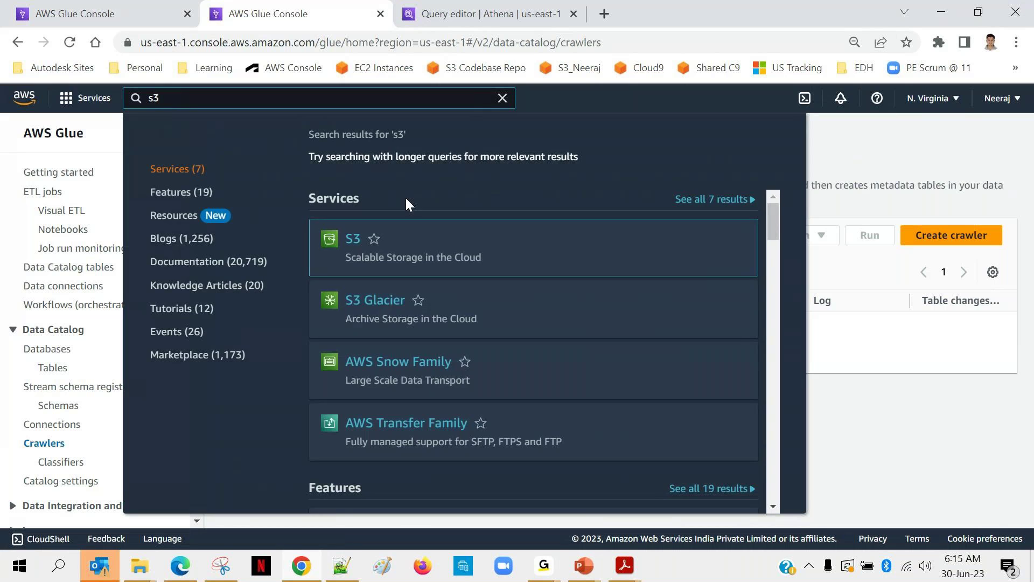
{"action": "left_click", "coordinate": [352, 239]}
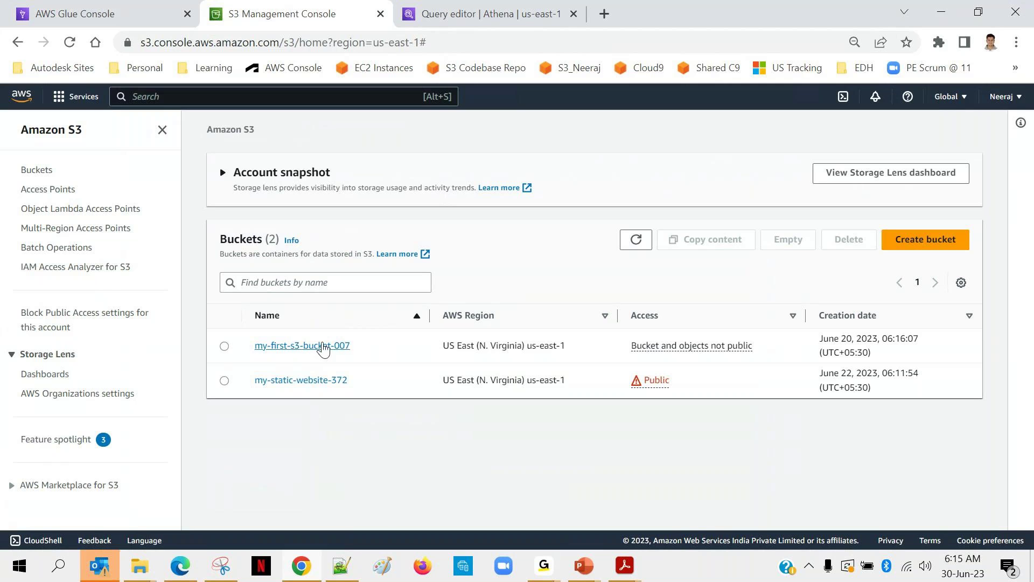
Step: Delete the data_files/ folder from my-first-s3-bucket-007, confirming with 'delete'
{"action": "left_click", "coordinate": [296, 346]}
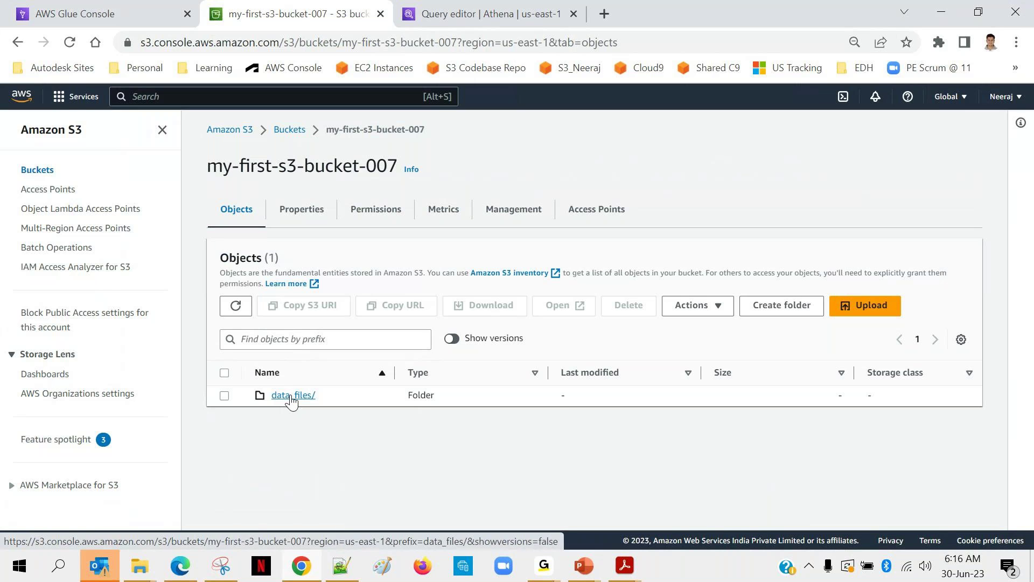
{"action": "left_click", "coordinate": [291, 396]}
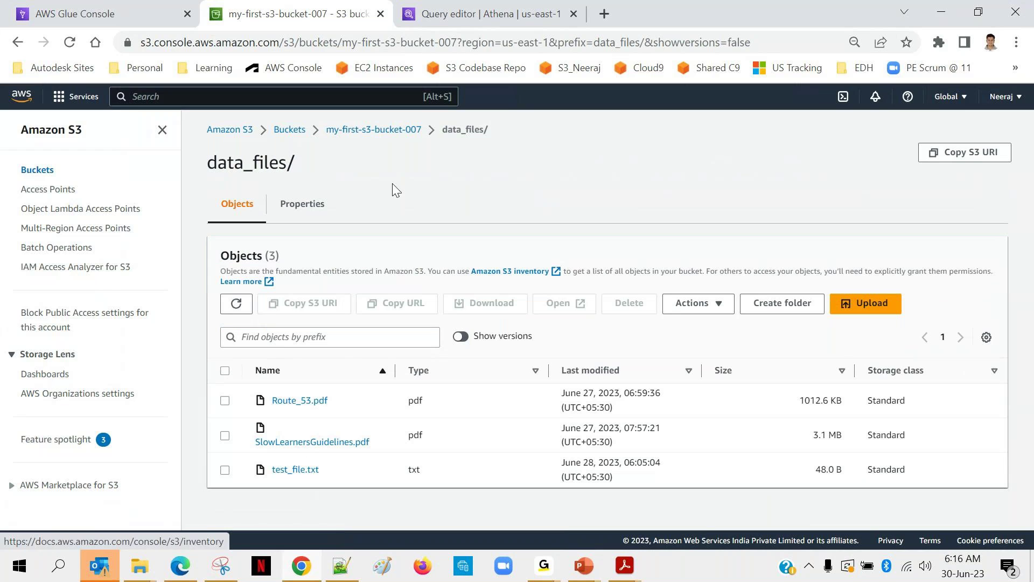
{"action": "left_click", "coordinate": [401, 130]}
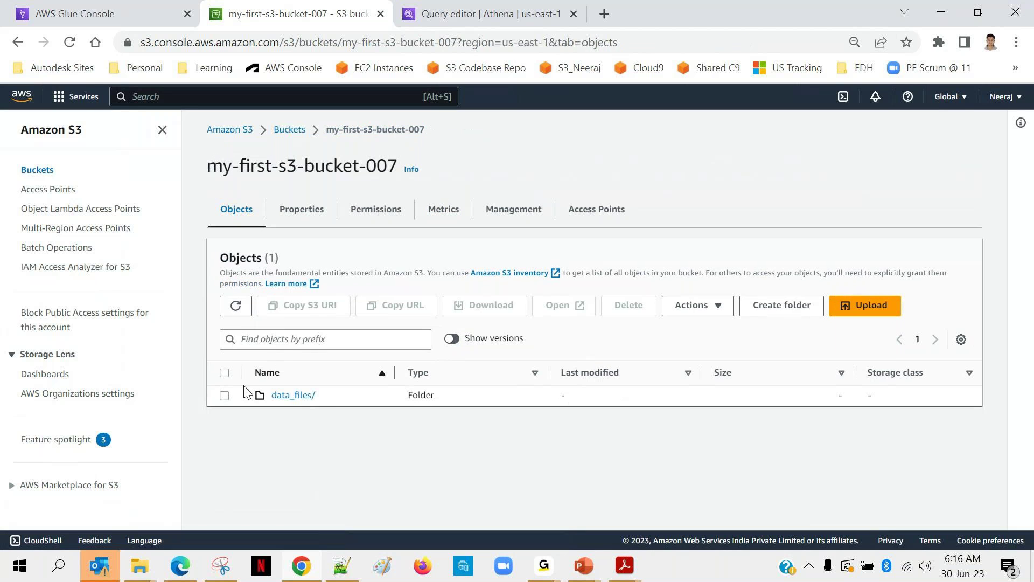
{"action": "left_click", "coordinate": [224, 396]}
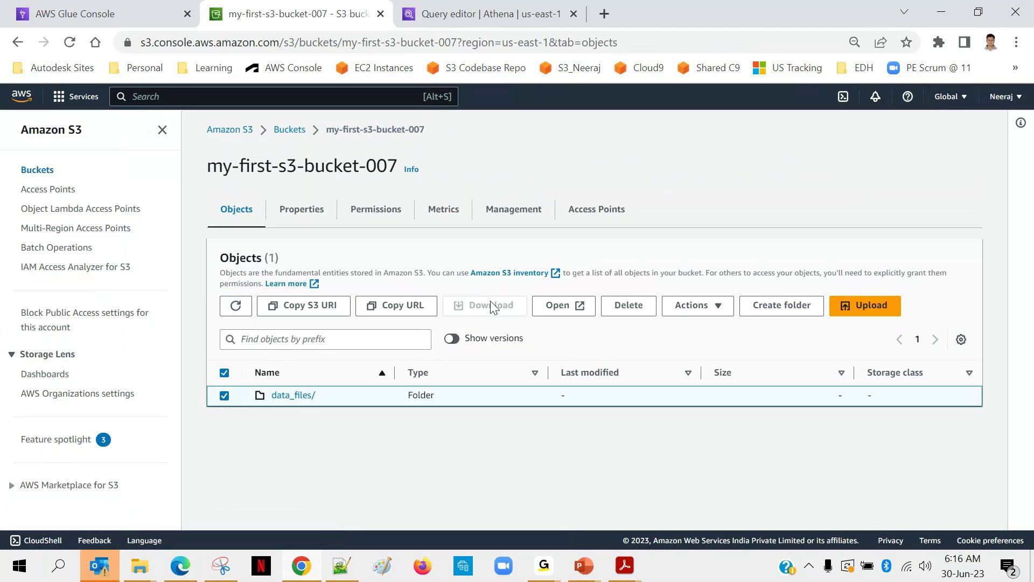
{"action": "left_click", "coordinate": [635, 306]}
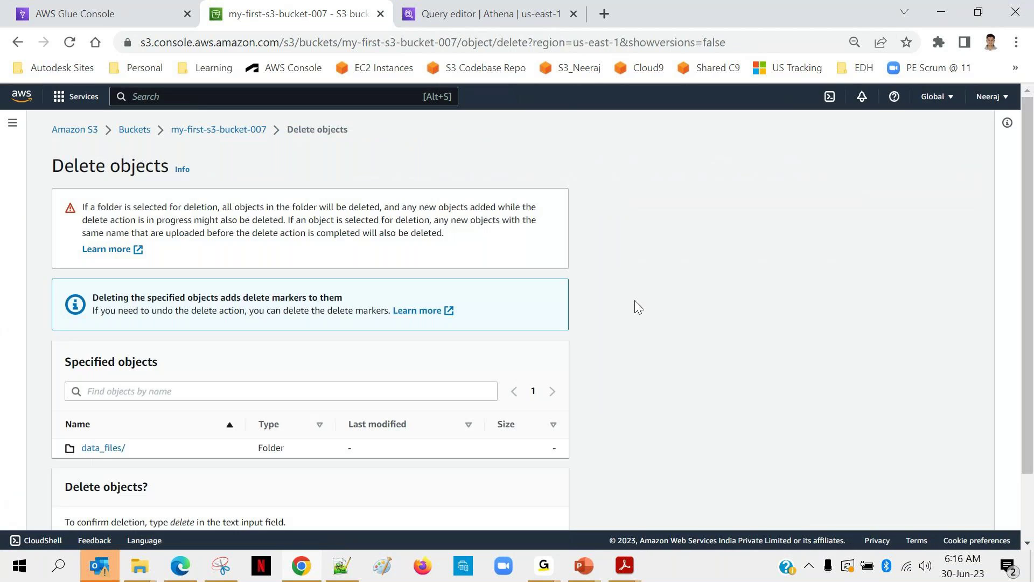
{"action": "scroll", "coordinate": [241, 423], "scroll_direction": "down", "scroll_amount": 2}
{"action": "left_click", "coordinate": [114, 461]}
{"action": "type", "text": "delete"}
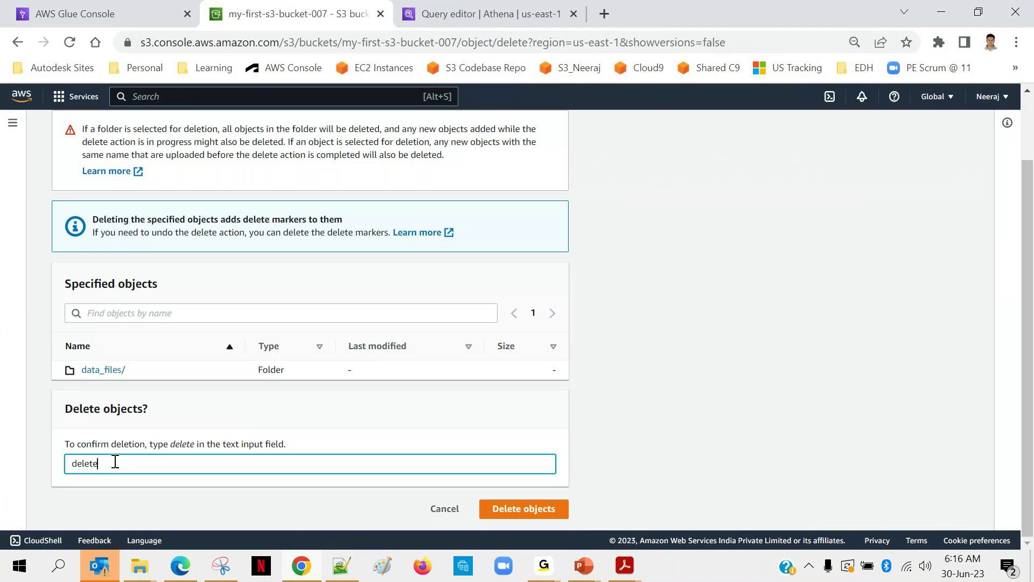
{"action": "left_click", "coordinate": [489, 513]}
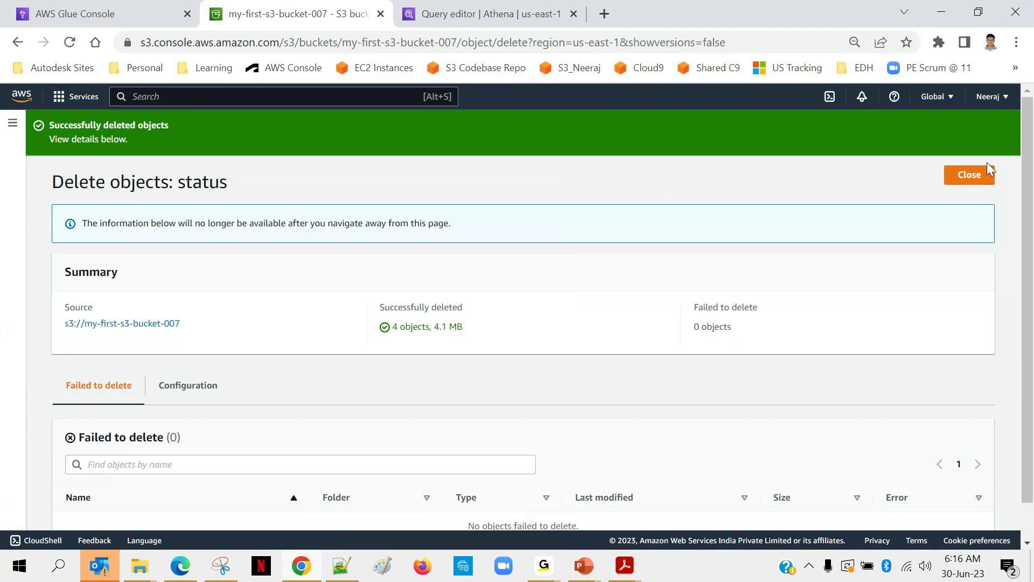
{"action": "left_click", "coordinate": [987, 163]}
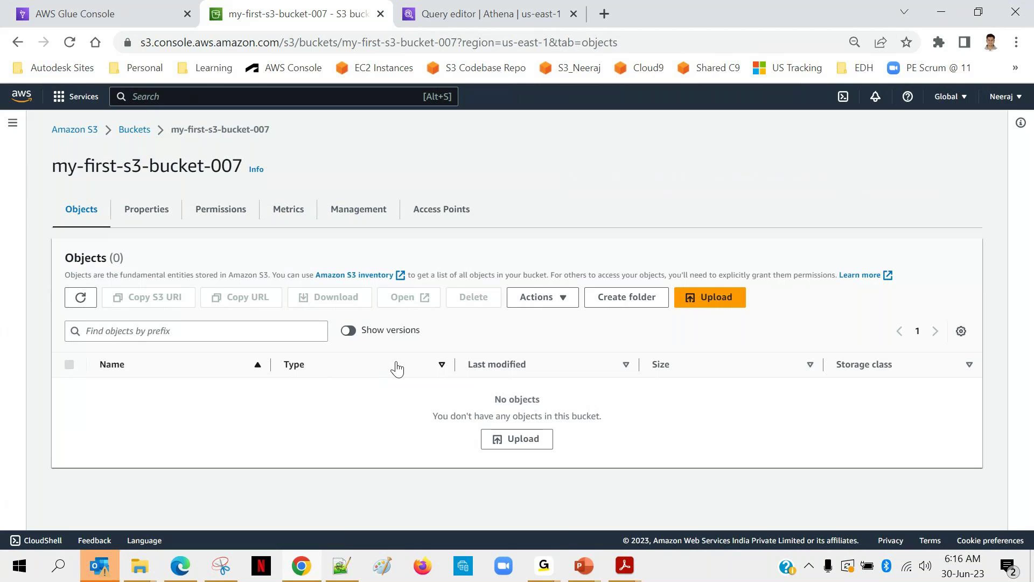
Step: Create an input_data folder in the bucket, open it, and start an upload there
{"action": "left_click", "coordinate": [620, 301]}
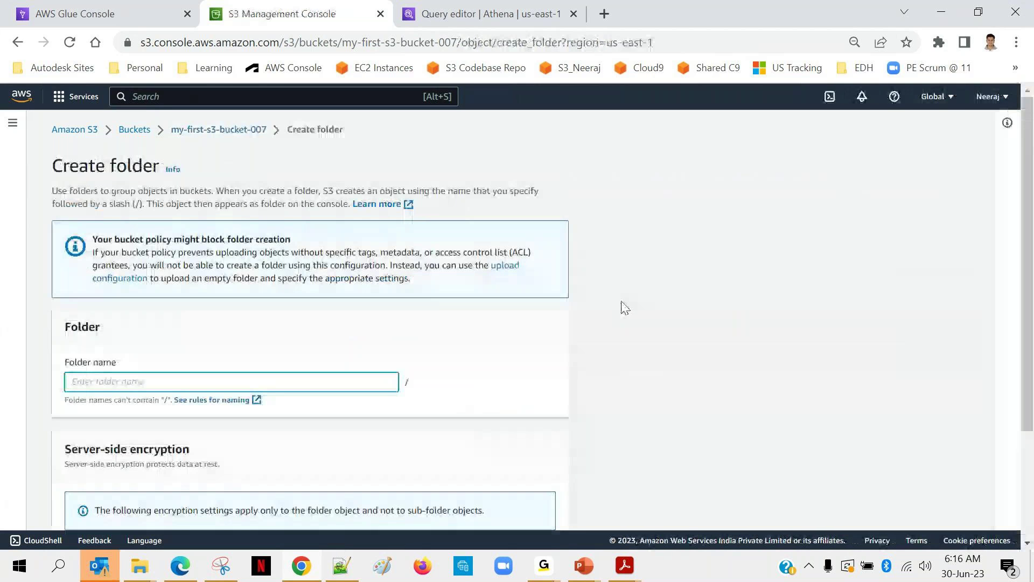
{"action": "type", "text": "inp"}
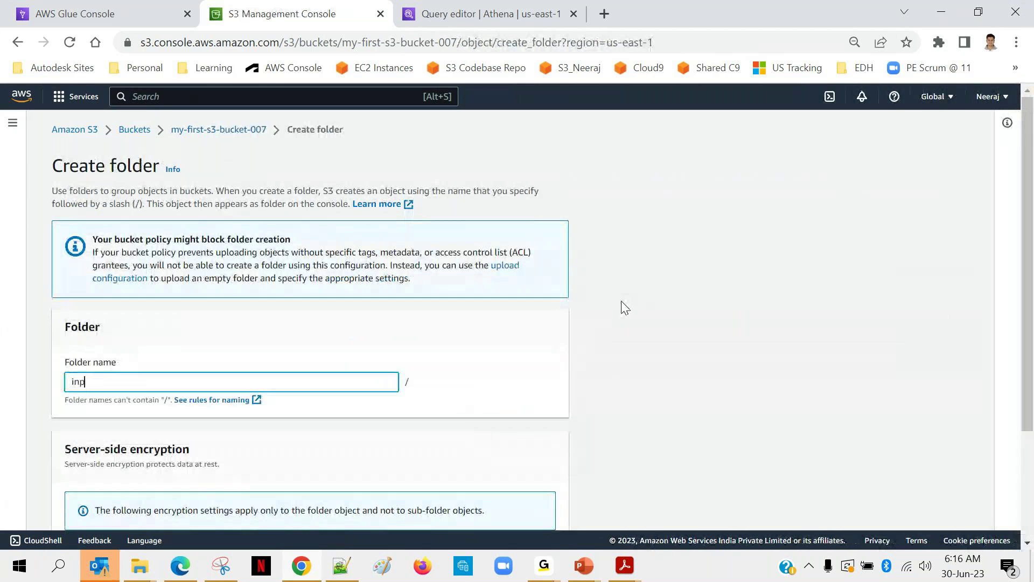
{"action": "type", "text": "ut_data"}
{"action": "scroll", "coordinate": [342, 415], "scroll_direction": "down", "scroll_amount": 3}
{"action": "left_click", "coordinate": [527, 511]}
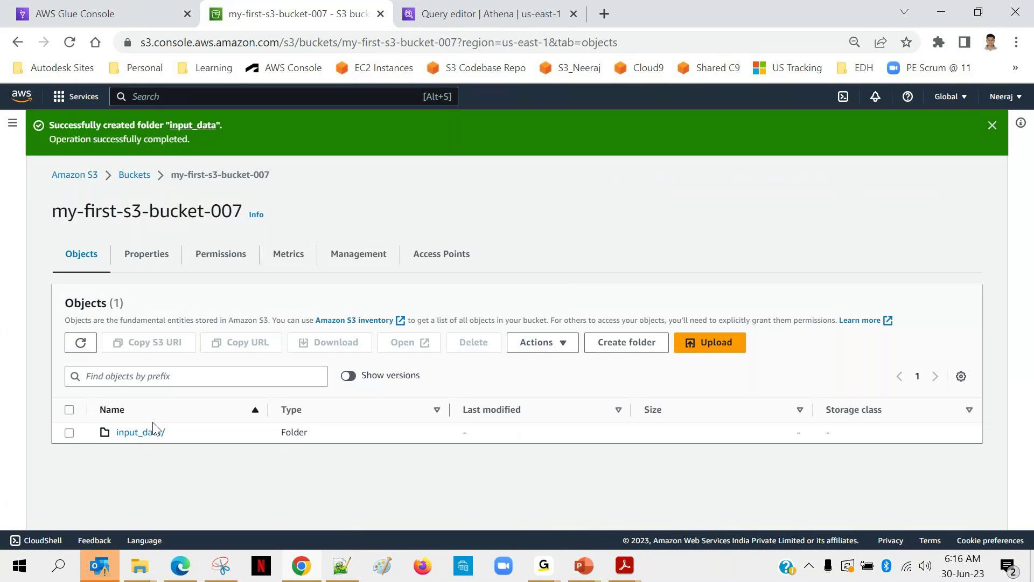
{"action": "left_click", "coordinate": [136, 431]}
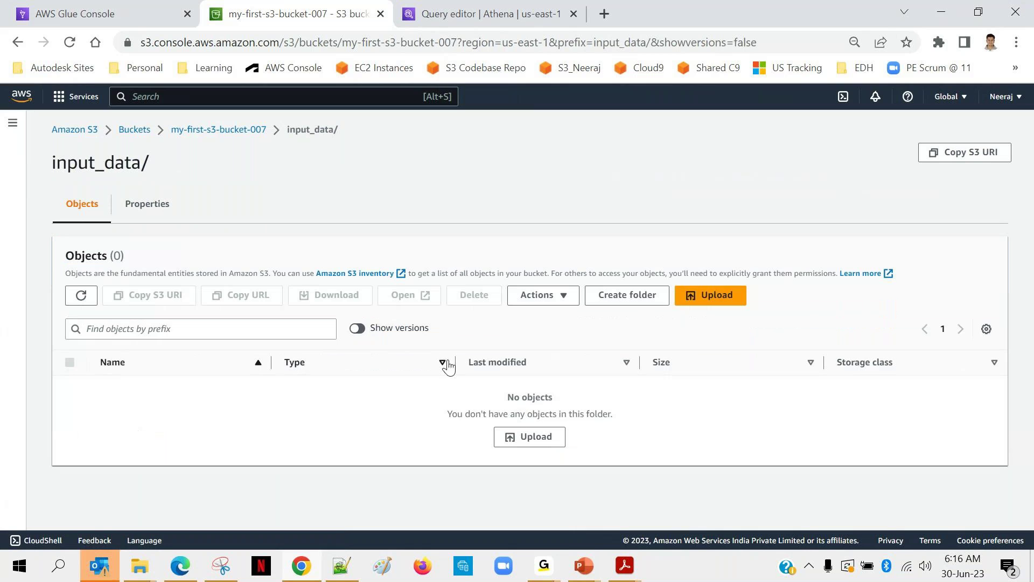
{"action": "left_click", "coordinate": [711, 298]}
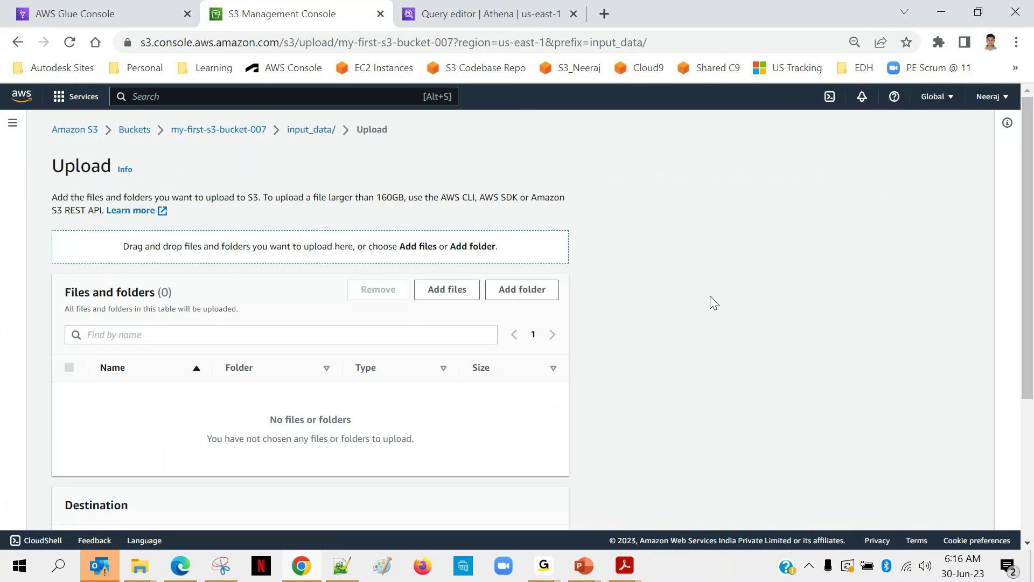
Step: Upload sample_emp_data.csv from Downloads into input_data, then return to the Glue crawlers tab
{"action": "left_click", "coordinate": [458, 295]}
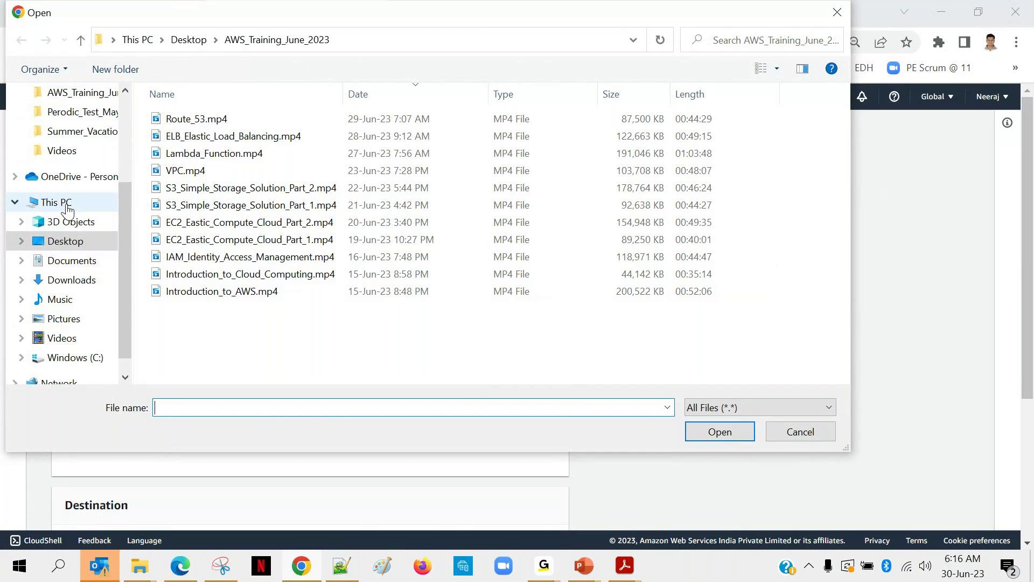
{"action": "scroll", "coordinate": [68, 156], "scroll_direction": "up", "scroll_amount": 2}
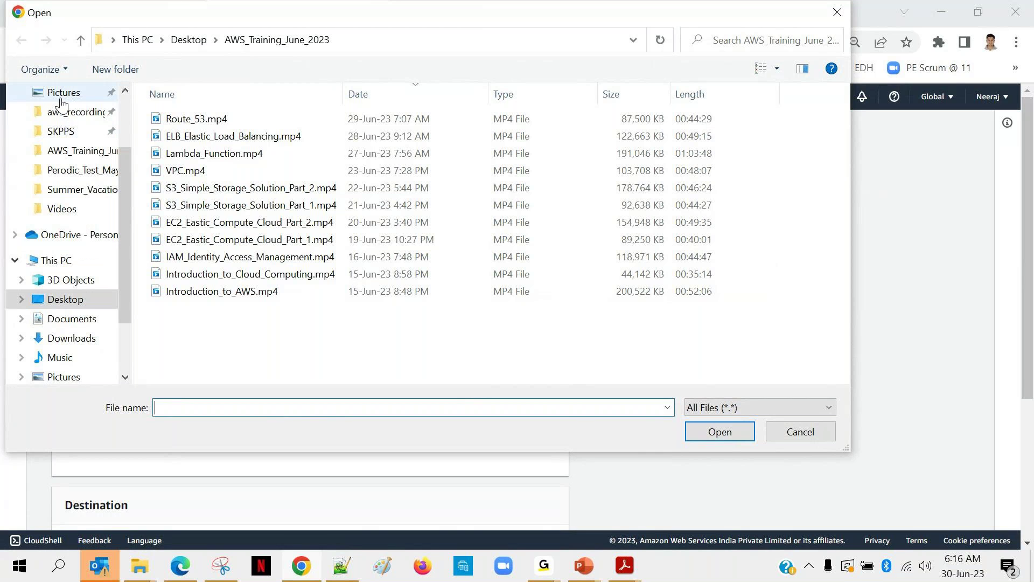
{"action": "left_click", "coordinate": [60, 113]}
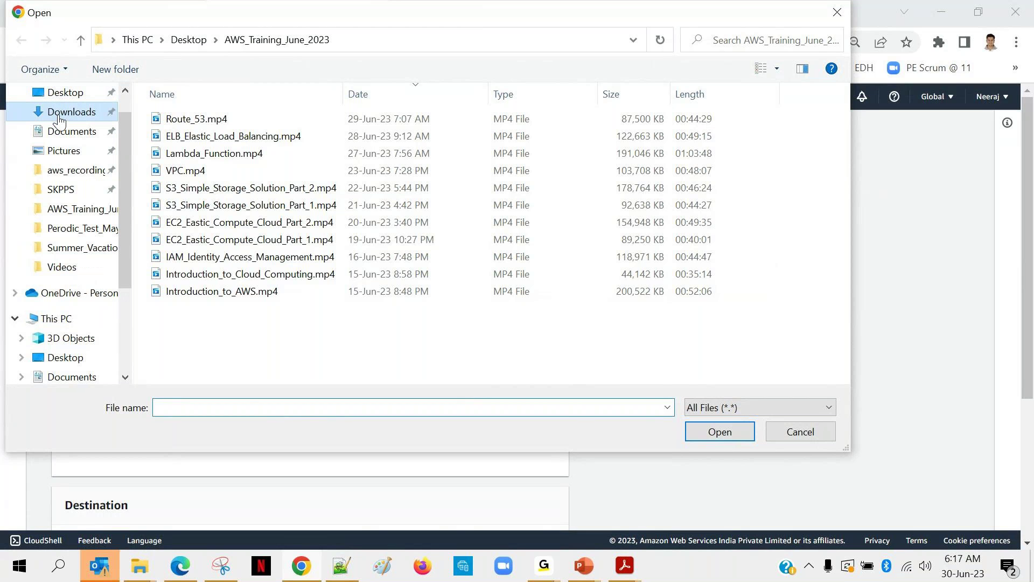
{"action": "scroll", "coordinate": [235, 295], "scroll_direction": "down", "scroll_amount": 20}
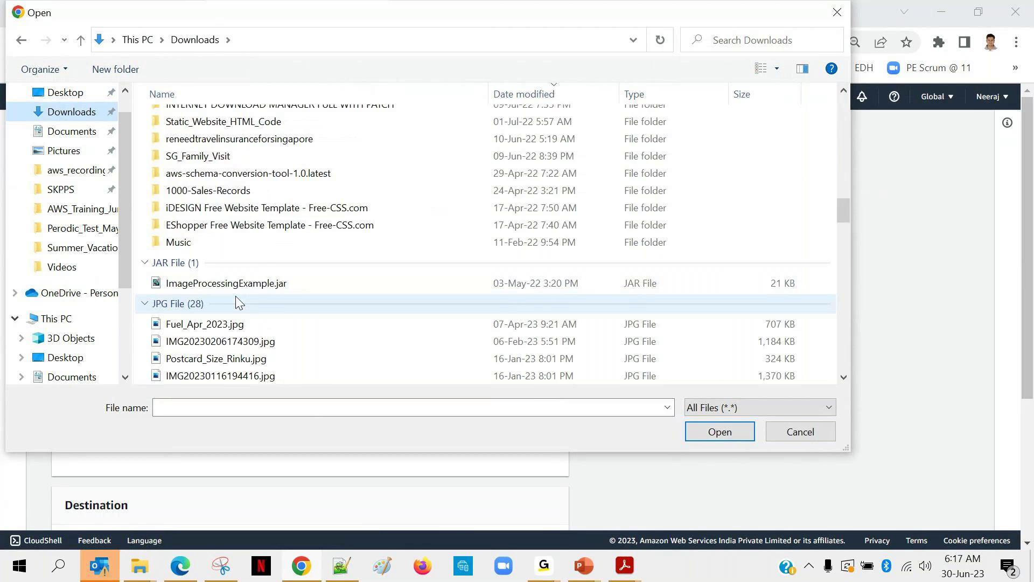
{"action": "scroll", "coordinate": [236, 297], "scroll_direction": "down", "scroll_amount": 15}
{"action": "scroll", "coordinate": [239, 303], "scroll_direction": "up", "scroll_amount": 1}
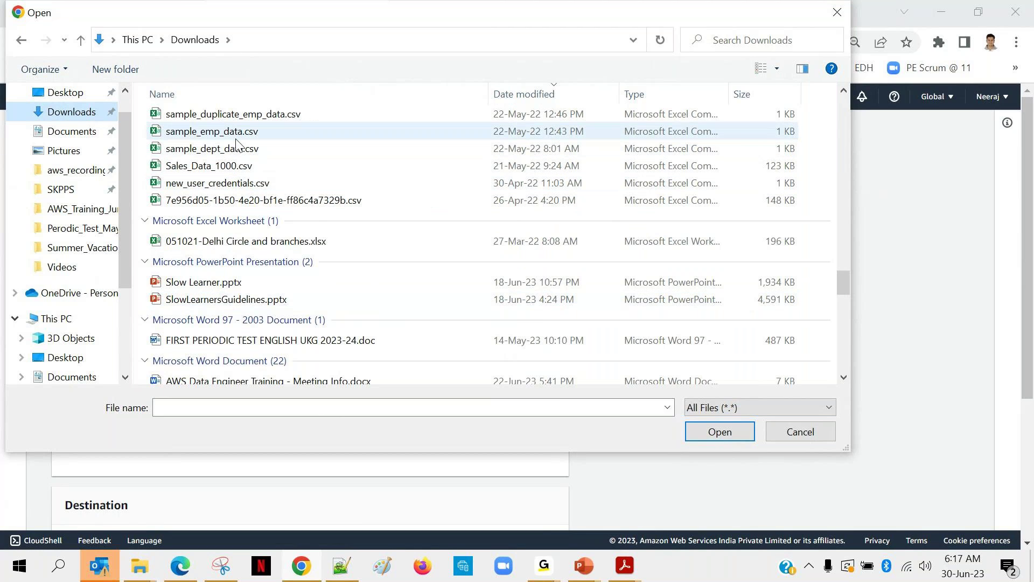
{"action": "double_click", "coordinate": [200, 131]}
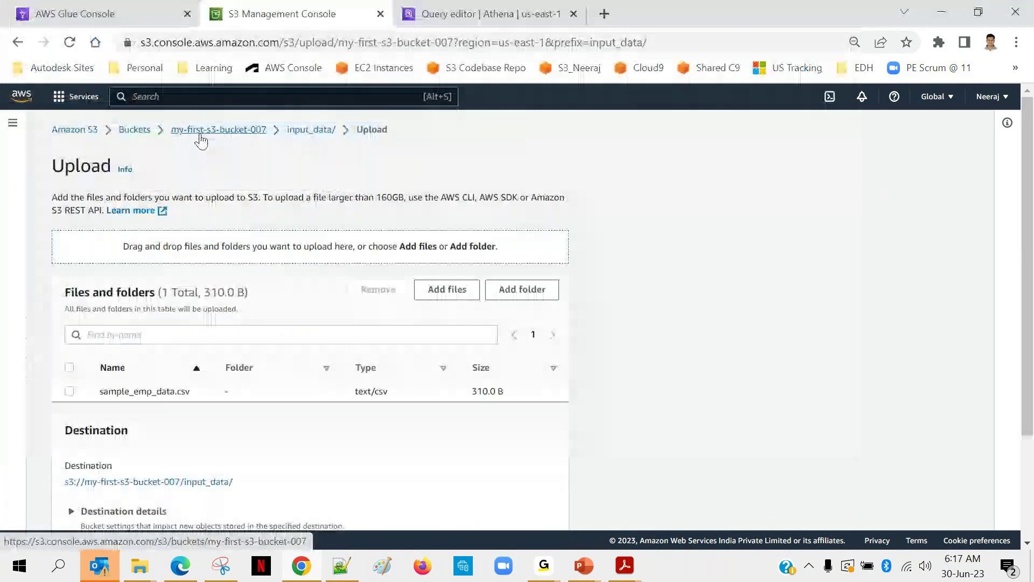
{"action": "scroll", "coordinate": [411, 435], "scroll_direction": "down", "scroll_amount": 3}
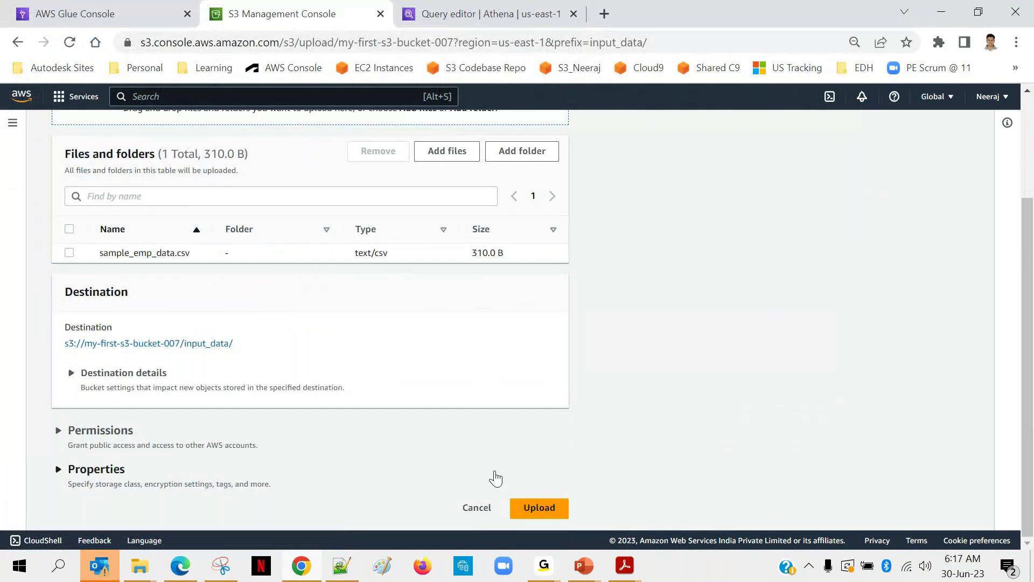
{"action": "left_click", "coordinate": [540, 508]}
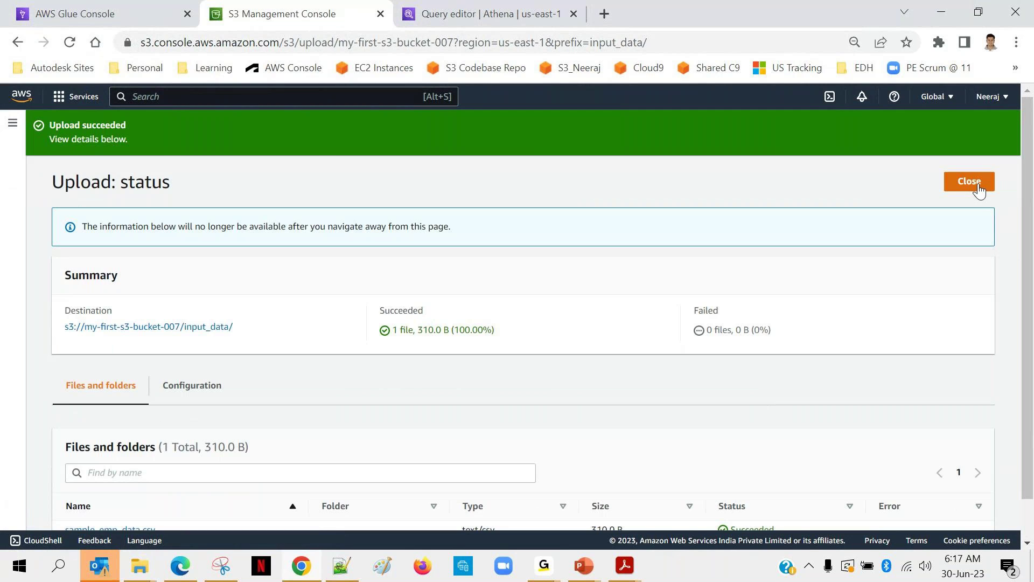
{"action": "left_click", "coordinate": [978, 183]}
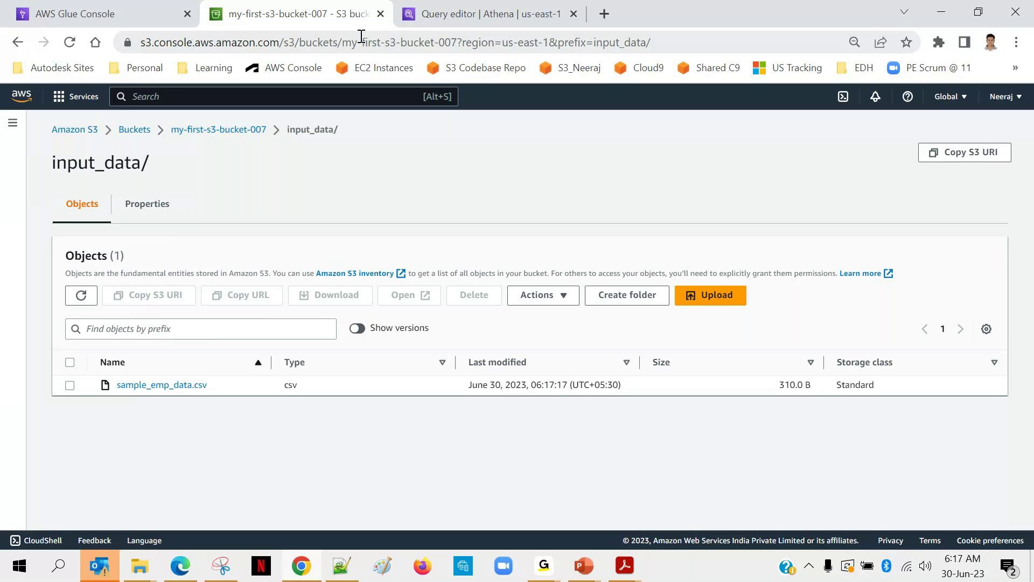
{"action": "left_click", "coordinate": [89, 16]}
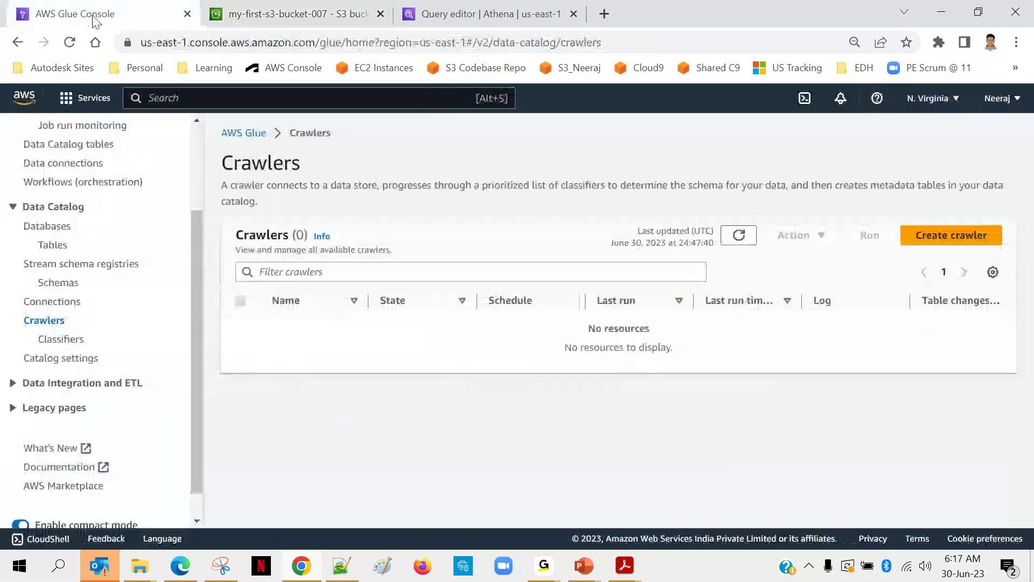
Step: Create crawler my-first-crawler described 'To scan S3 files & create tables.' and proceed to data sources
{"action": "left_click", "coordinate": [939, 235]}
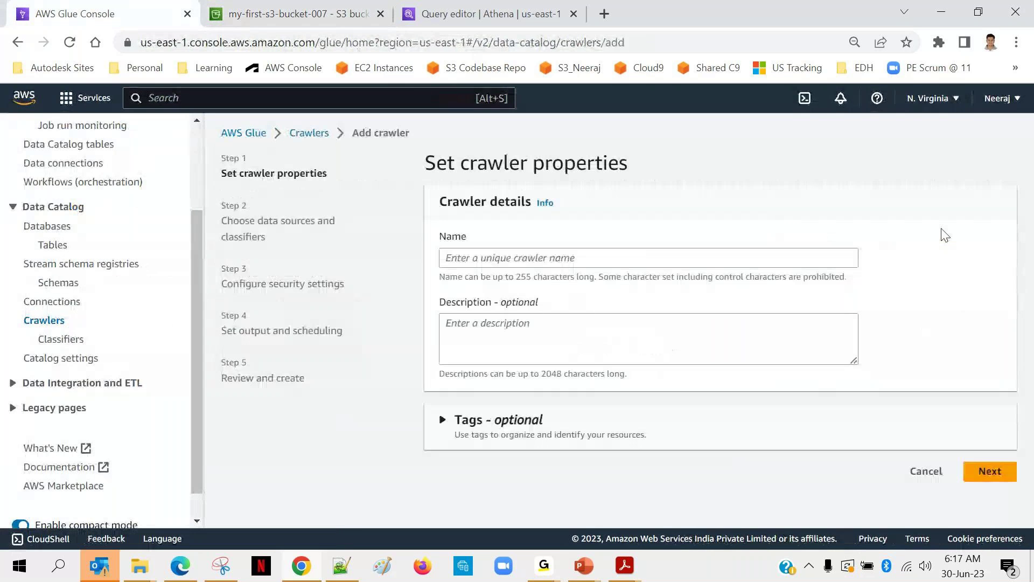
{"action": "left_click", "coordinate": [647, 256]}
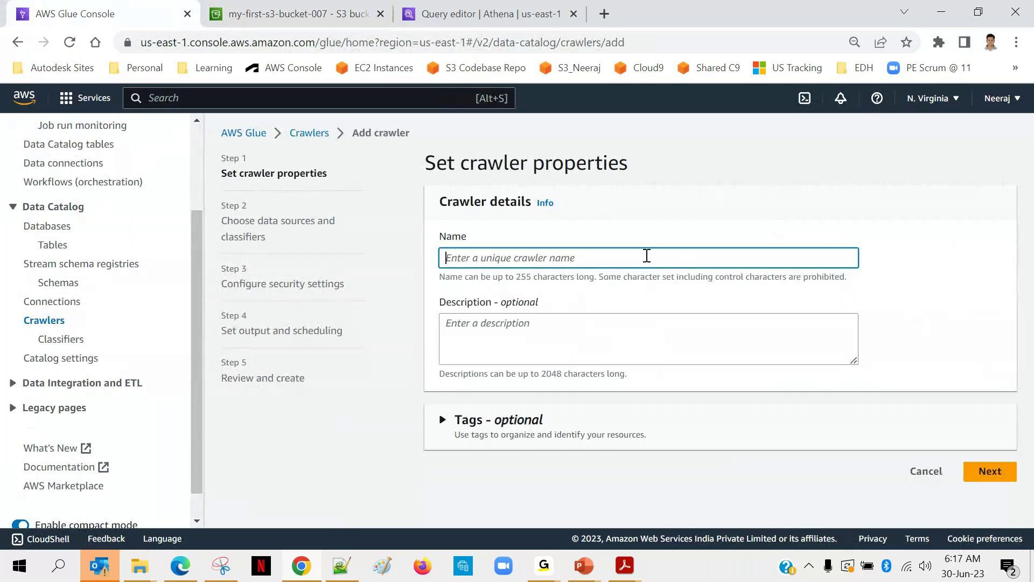
{"action": "type", "text": "my-"}
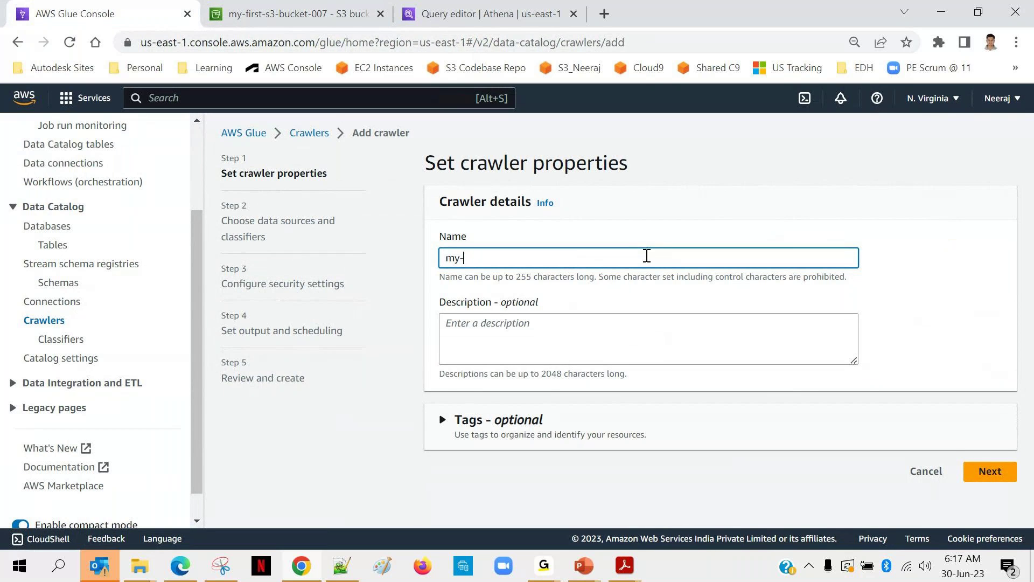
{"action": "type", "text": "first-crawler"}
{"action": "left_click", "coordinate": [525, 322]}
{"action": "type", "text": "To scan S3 files &"}
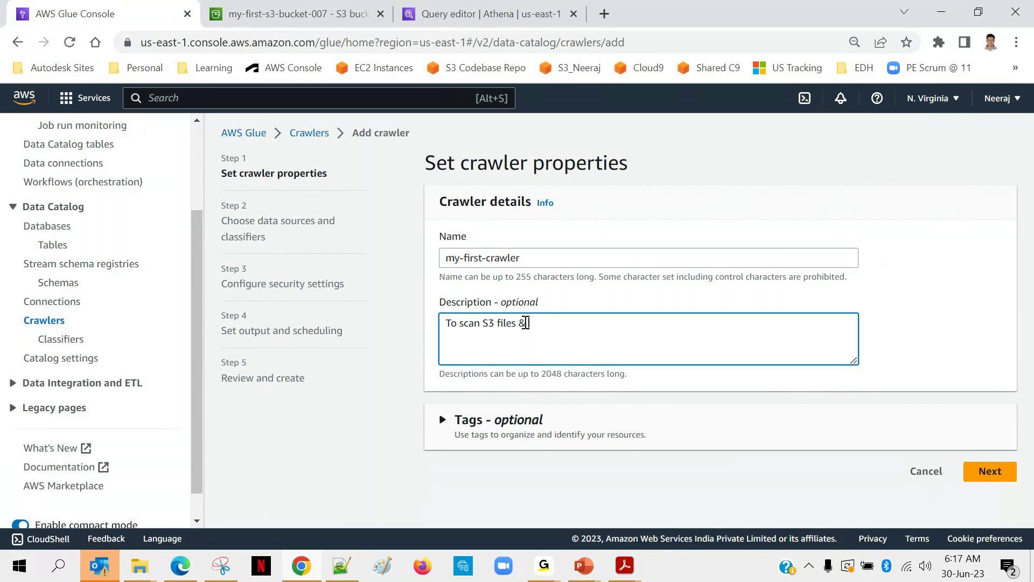
{"action": "type", "text": " create tables."}
{"action": "double_click", "coordinate": [509, 304]}
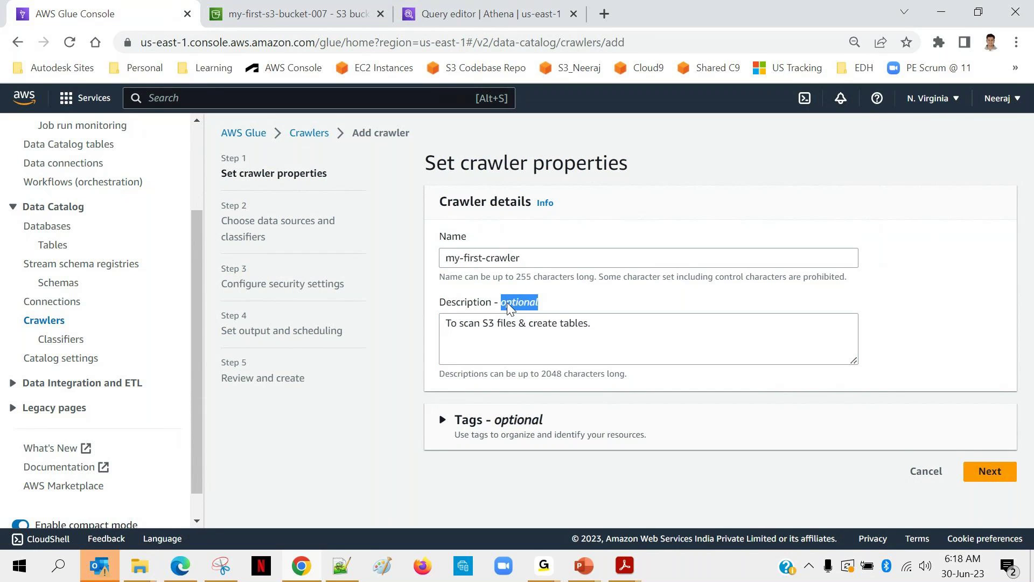
{"action": "left_click", "coordinate": [988, 471]}
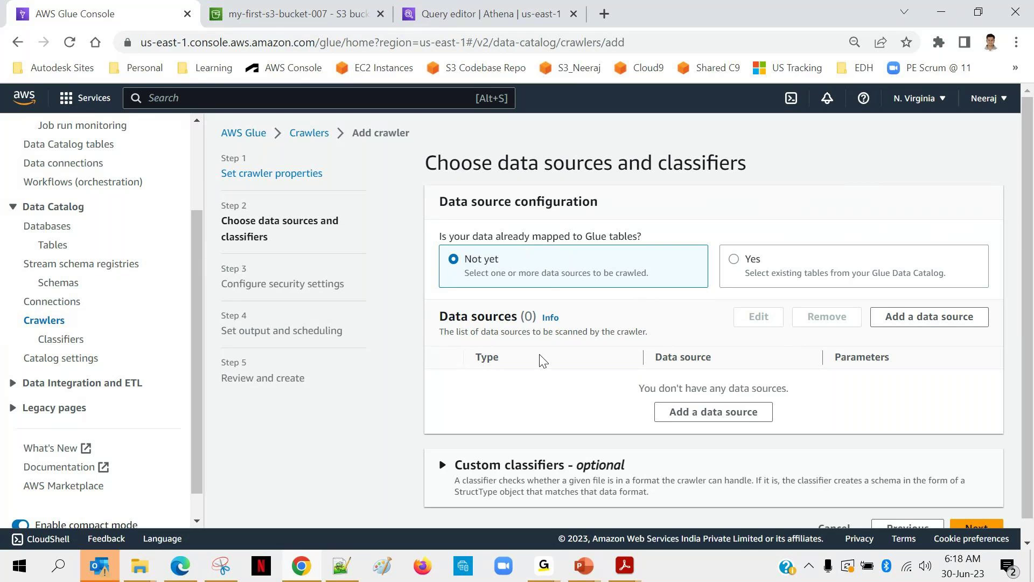
Step: Start a new S3 data source for the crawler and browse the available S3 buckets
{"action": "scroll", "coordinate": [541, 360], "scroll_direction": "down", "scroll_amount": 1}
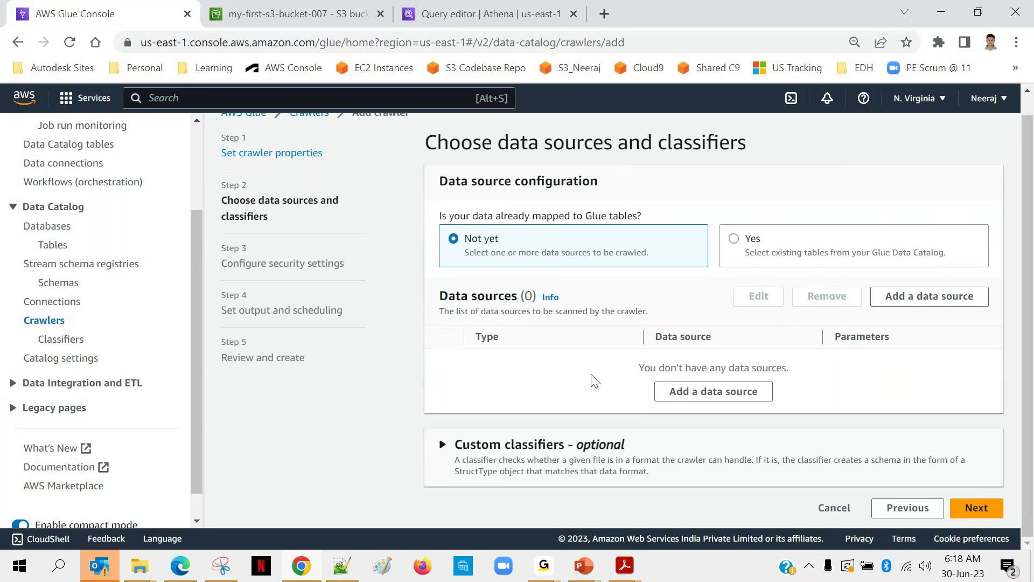
{"action": "left_click", "coordinate": [703, 393]}
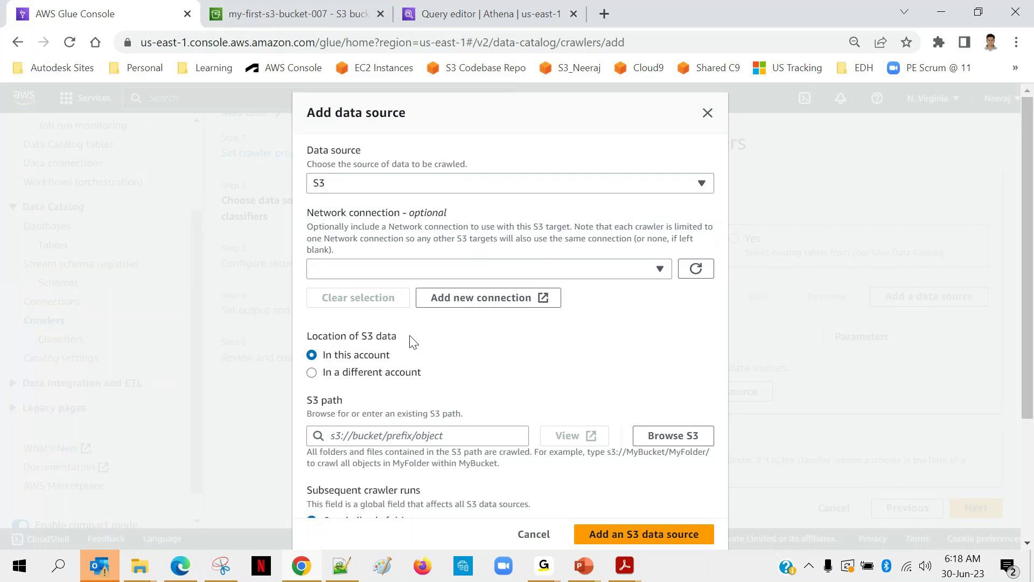
{"action": "scroll", "coordinate": [442, 340], "scroll_direction": "down", "scroll_amount": 1}
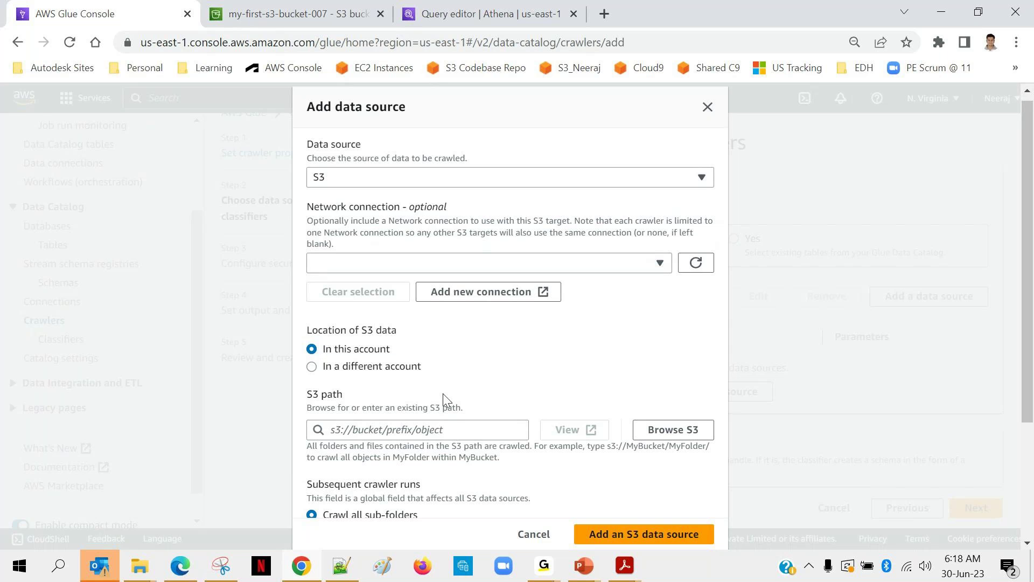
{"action": "scroll", "coordinate": [388, 396], "scroll_direction": "down", "scroll_amount": 1}
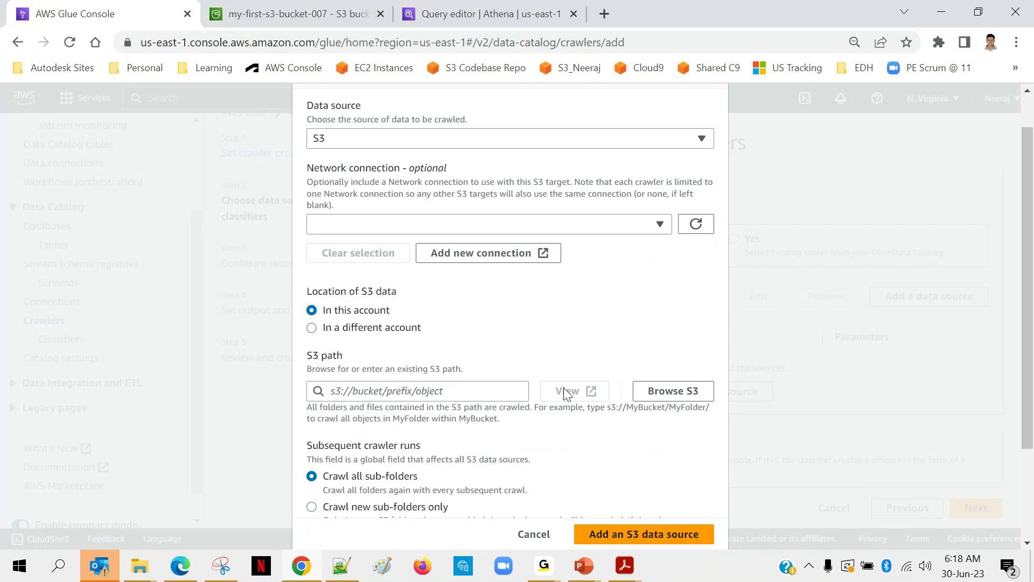
{"action": "left_click", "coordinate": [673, 391]}
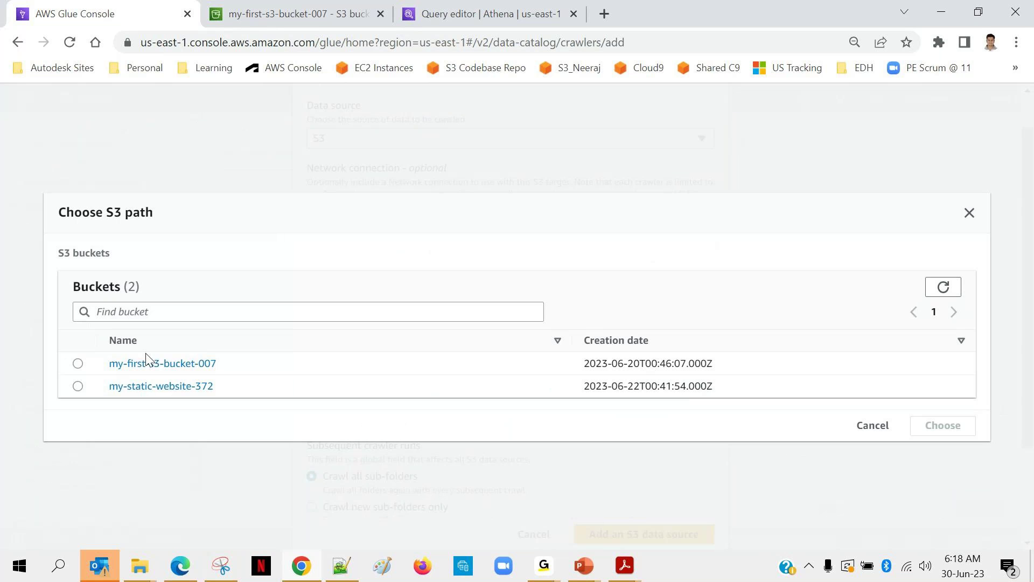
Step: Set the crawler's S3 path to s3://my-first-s3-bucket-007/input_data
{"action": "left_click", "coordinate": [78, 363]}
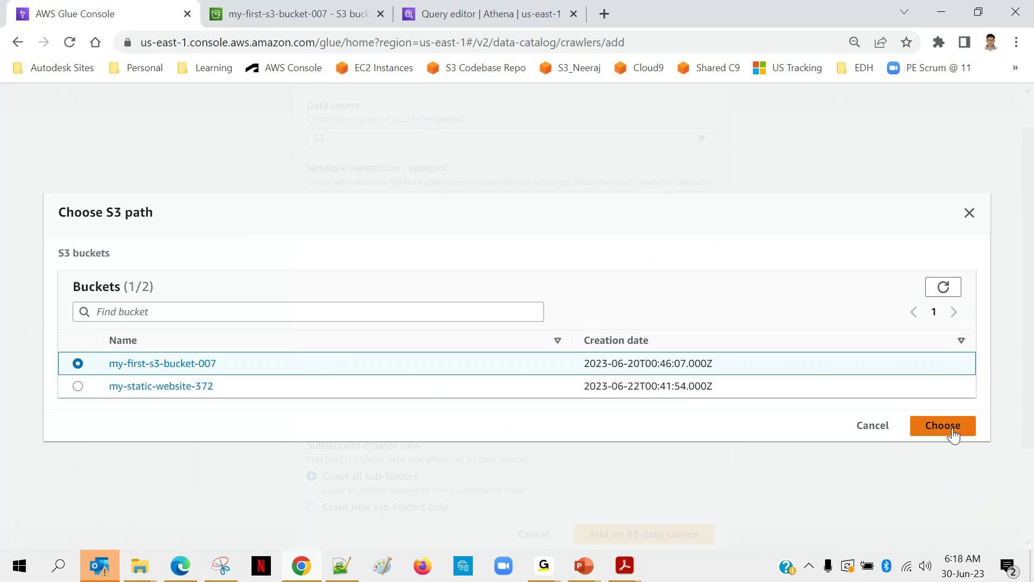
{"action": "left_click", "coordinate": [184, 366]}
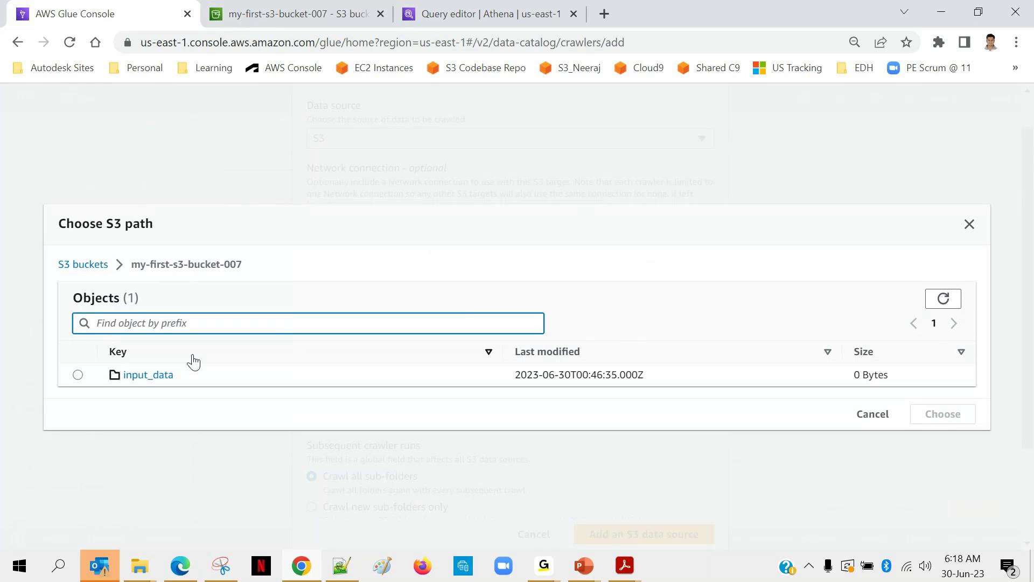
{"action": "left_click", "coordinate": [78, 375]}
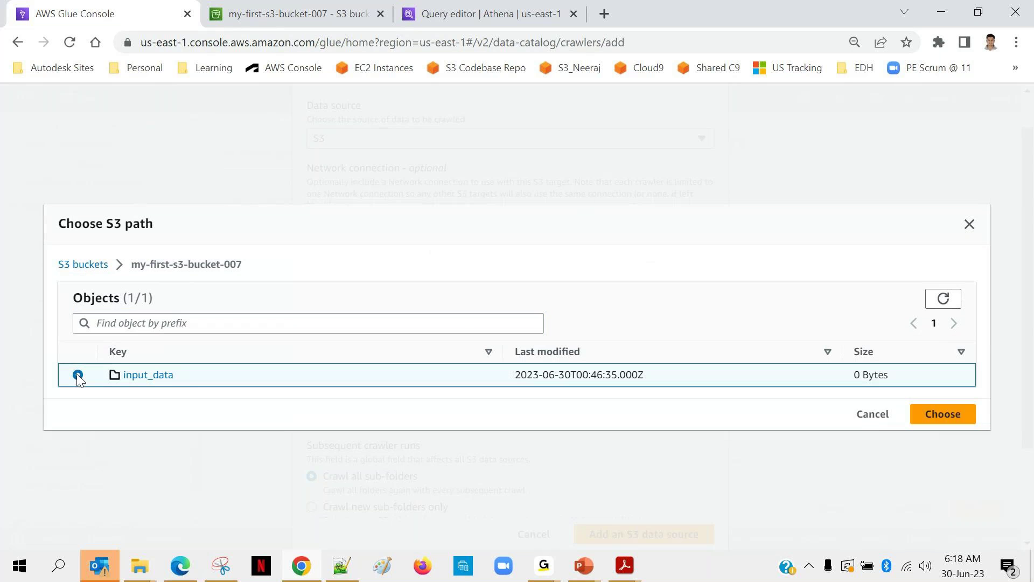
{"action": "left_click", "coordinate": [938, 415]}
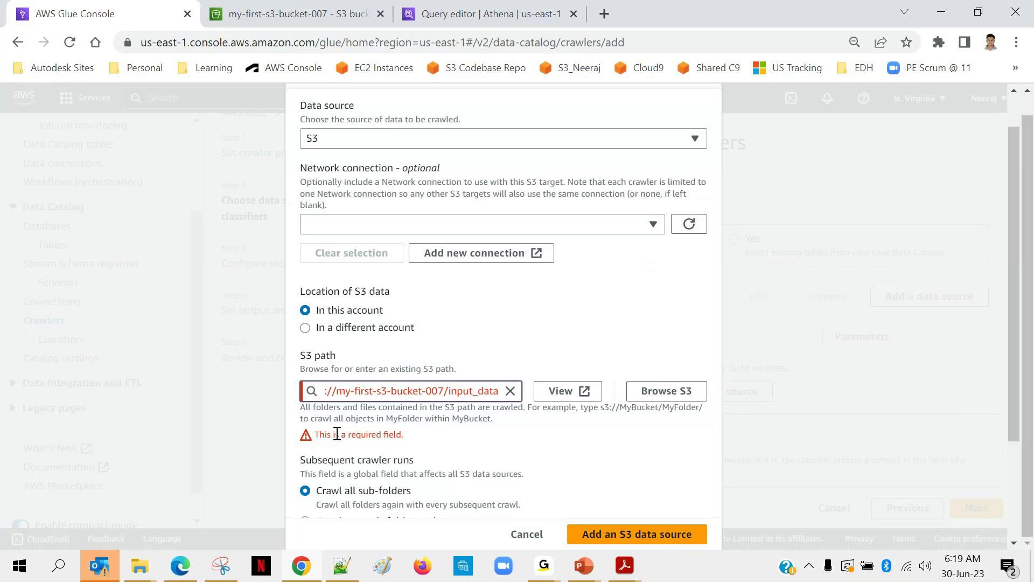
{"action": "left_click", "coordinate": [434, 437]}
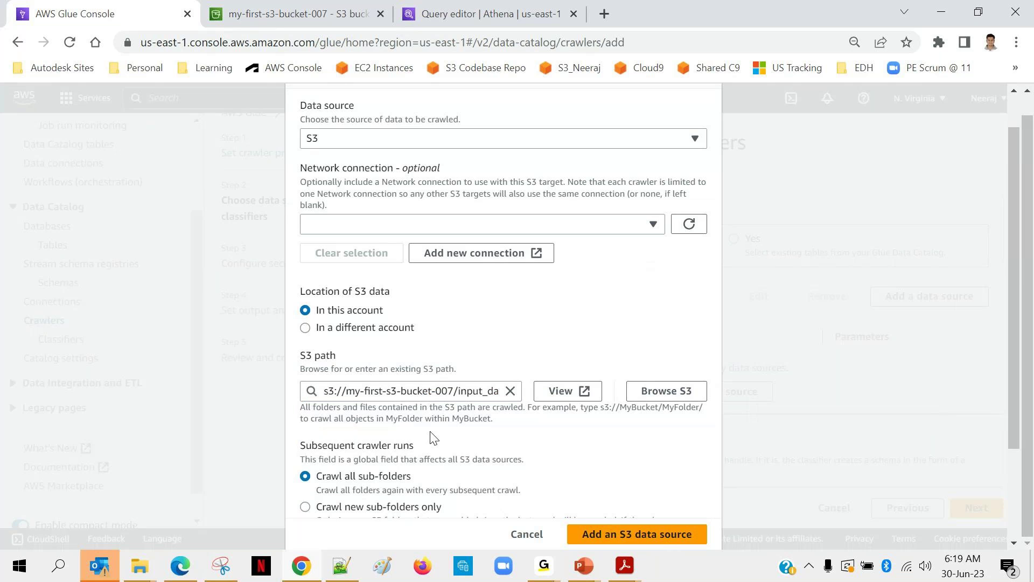
{"action": "scroll", "coordinate": [423, 419], "scroll_direction": "down", "scroll_amount": 3}
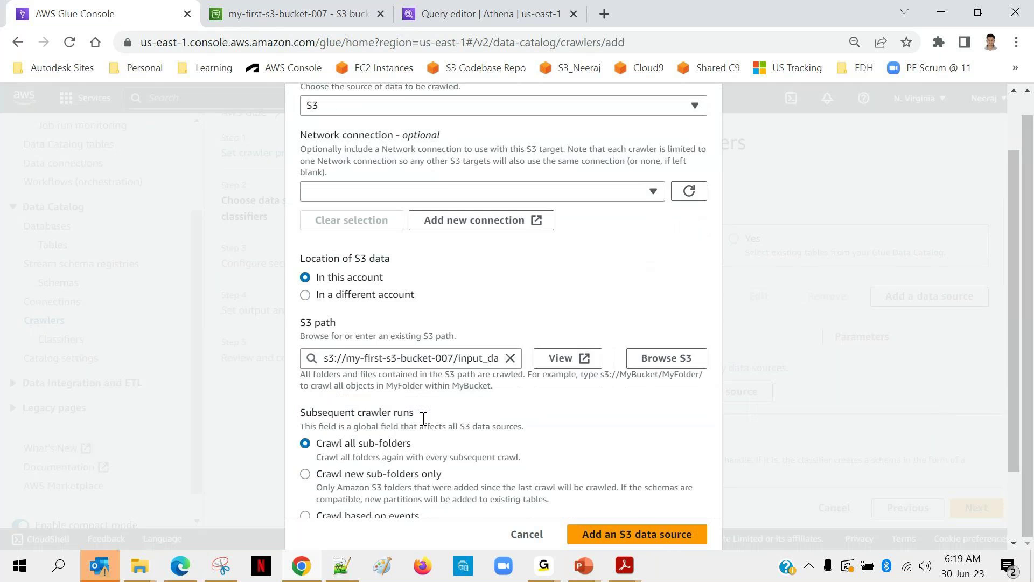